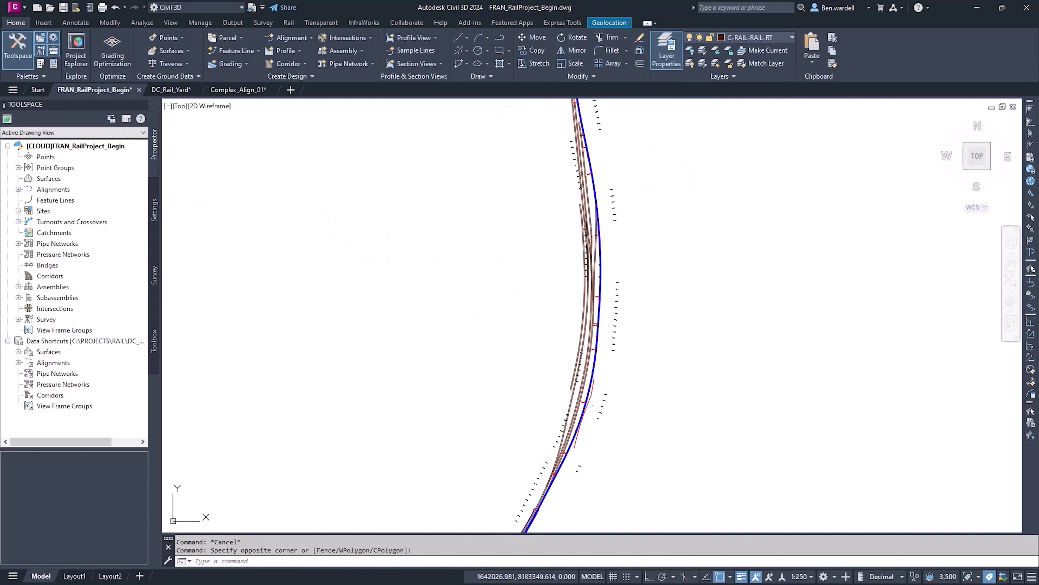
Open the blue track alignment in the Geometry Editor and display its table of alignment entities.
scroll(598, 295, "up", 5)
left_click(688, 330)
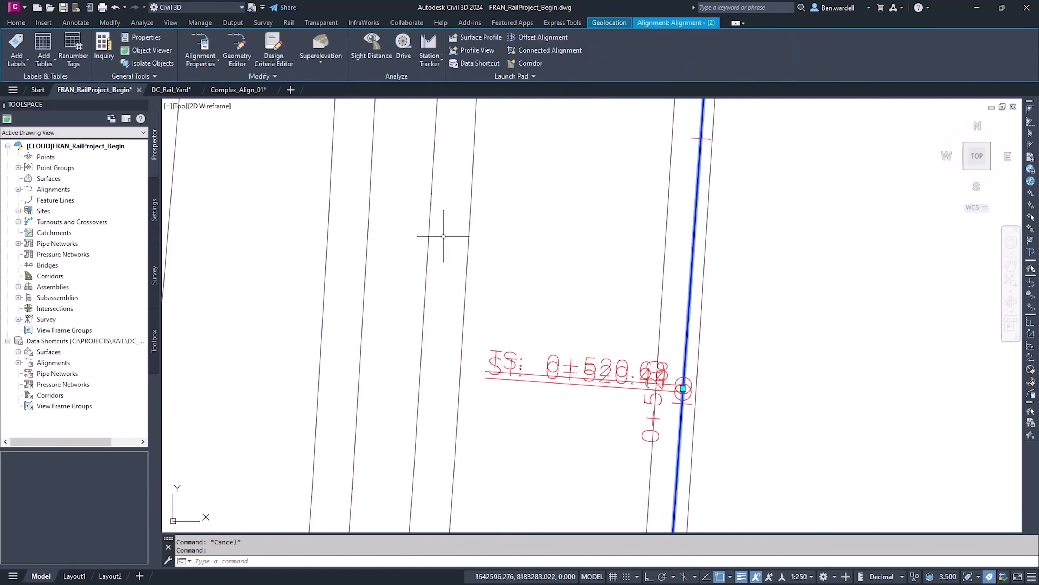
left_click(237, 57)
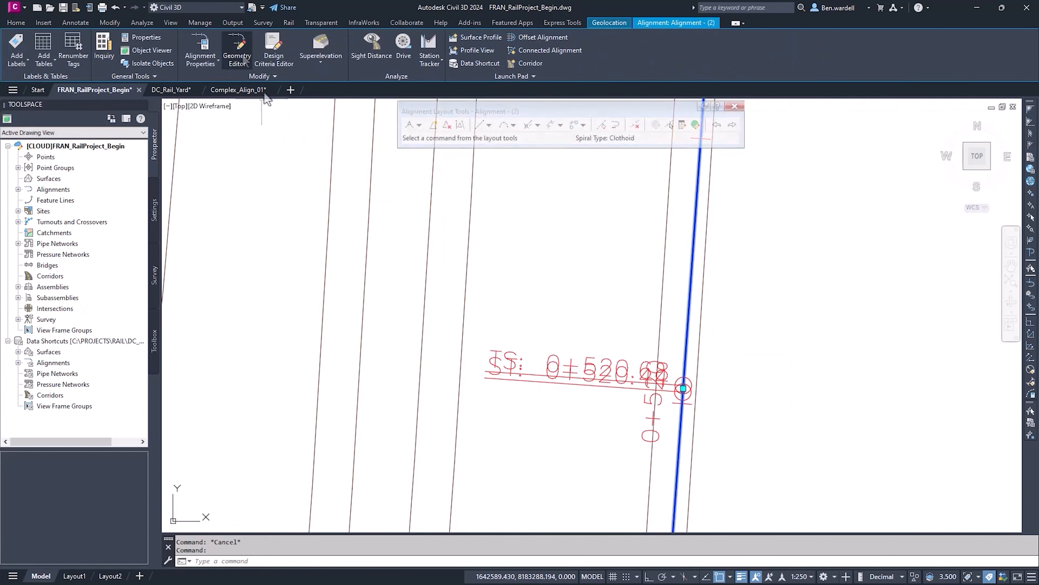
left_click(697, 125)
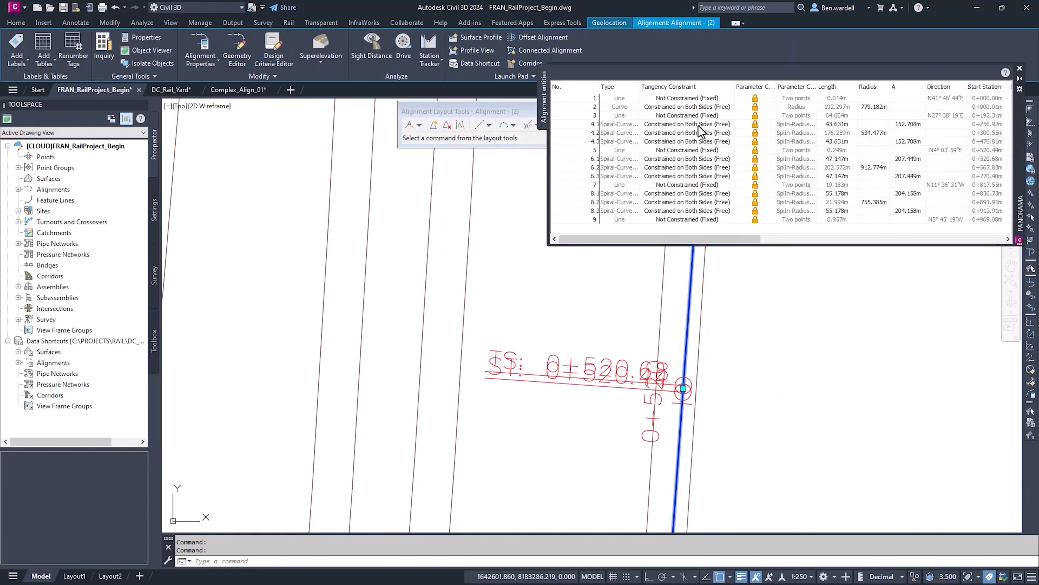
Set the lengths of both spirals in spiral-curve-spiral group 6 to 45 m.
left_click(837, 159)
left_click(837, 159)
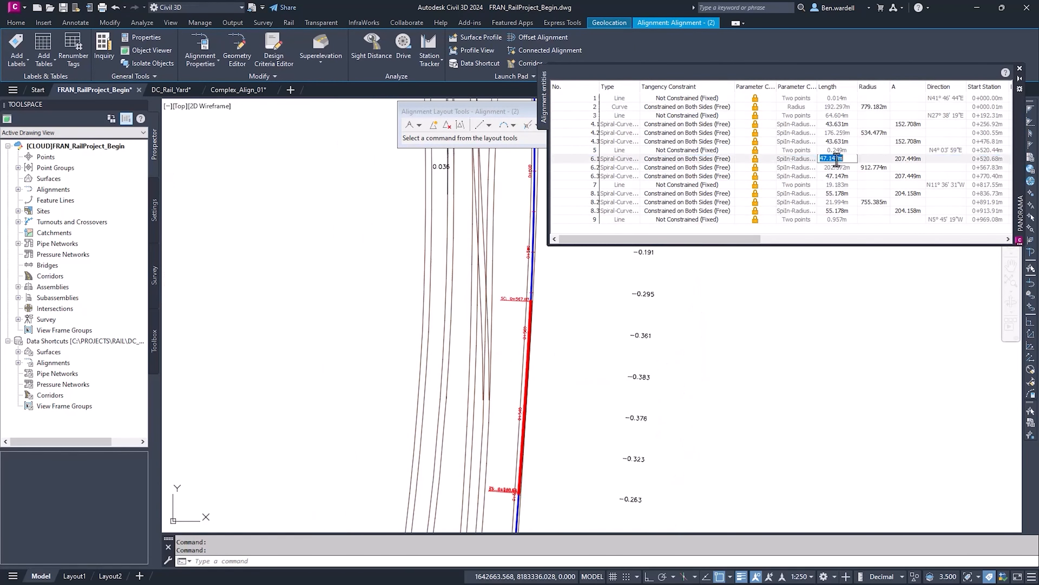
type("45")
key("Return")
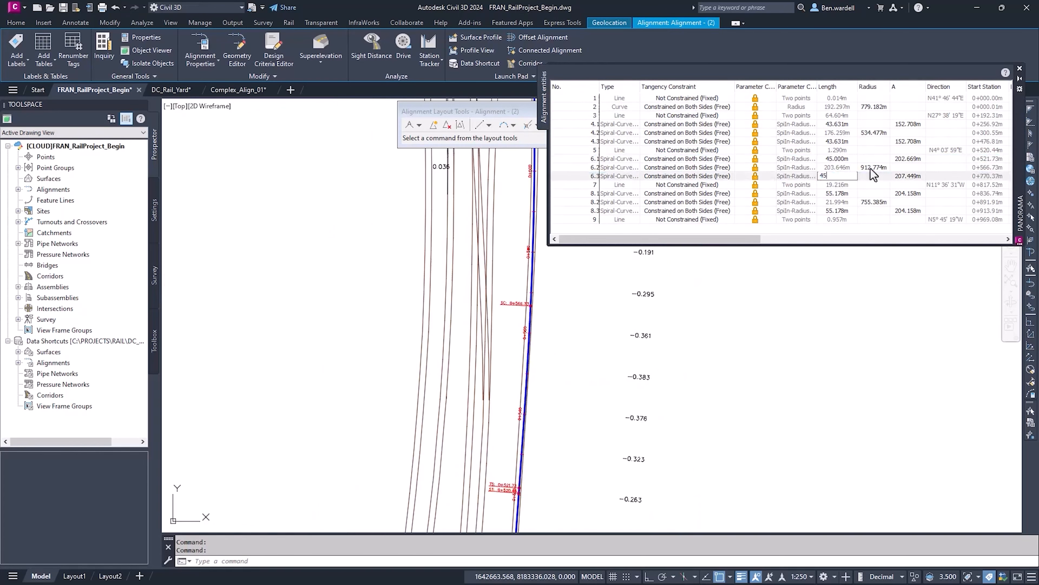
double_click(873, 168)
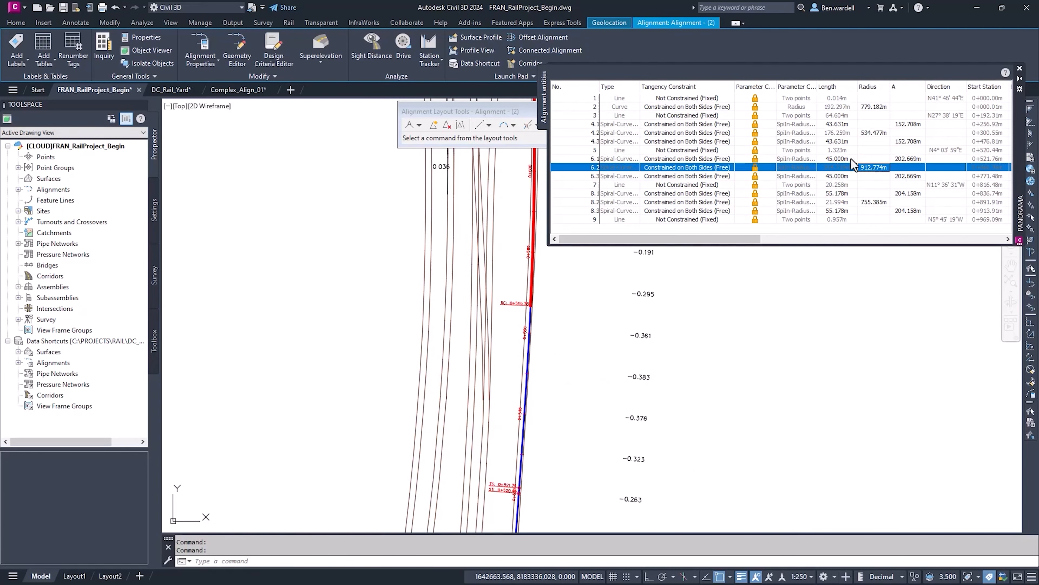
key("Escape")
Change the alignment's type from centerline to Rail in its alignment properties.
scroll(575, 258, "up", 3)
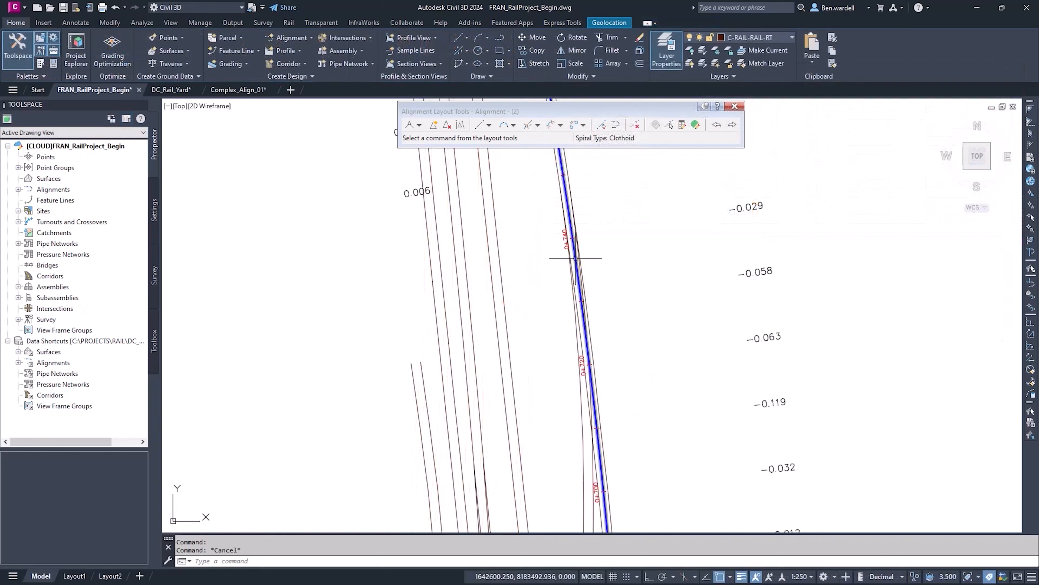
right_click(575, 258)
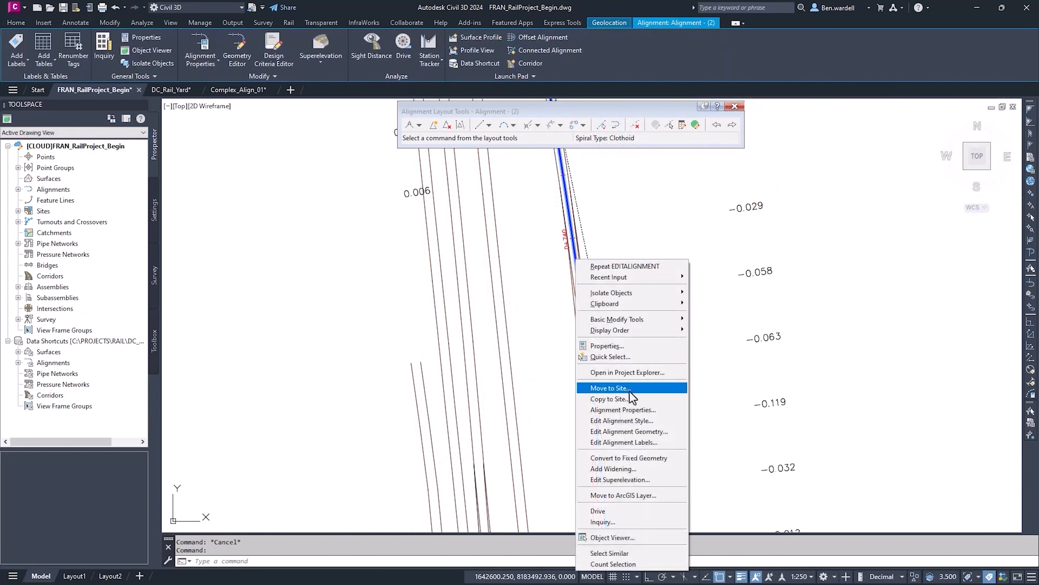
left_click(661, 411)
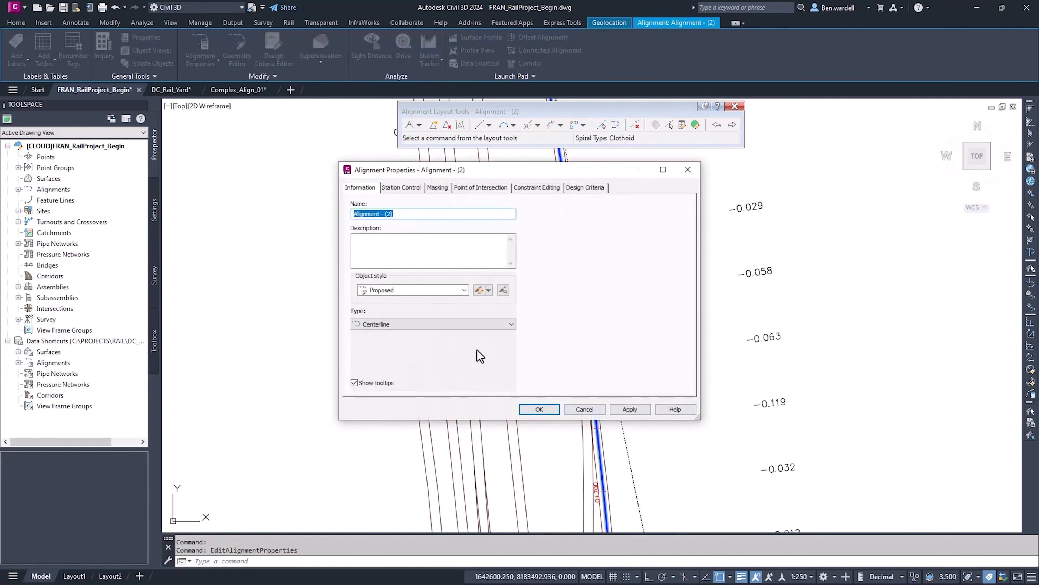
left_click(512, 324)
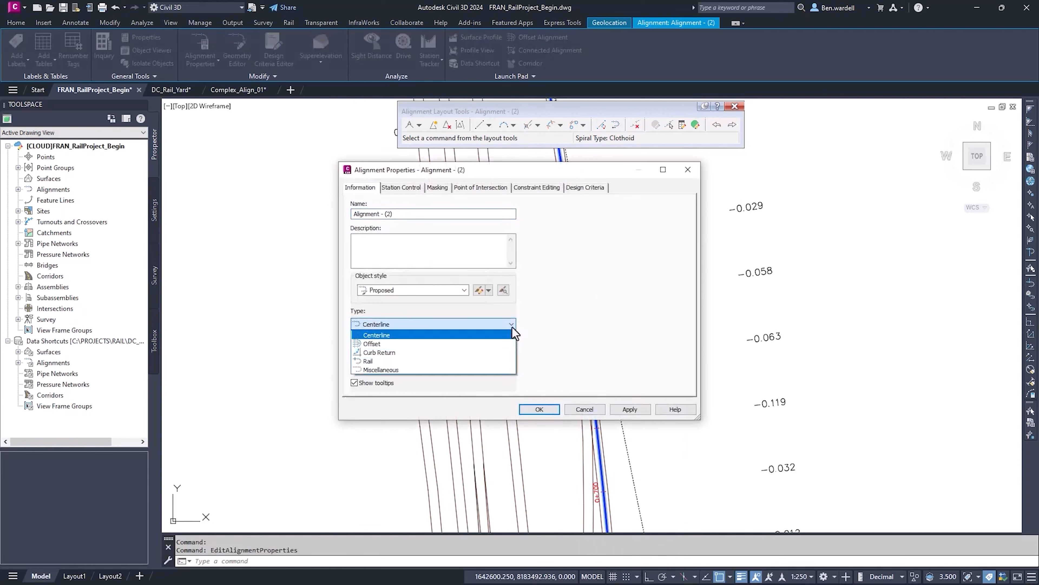
left_click(373, 362)
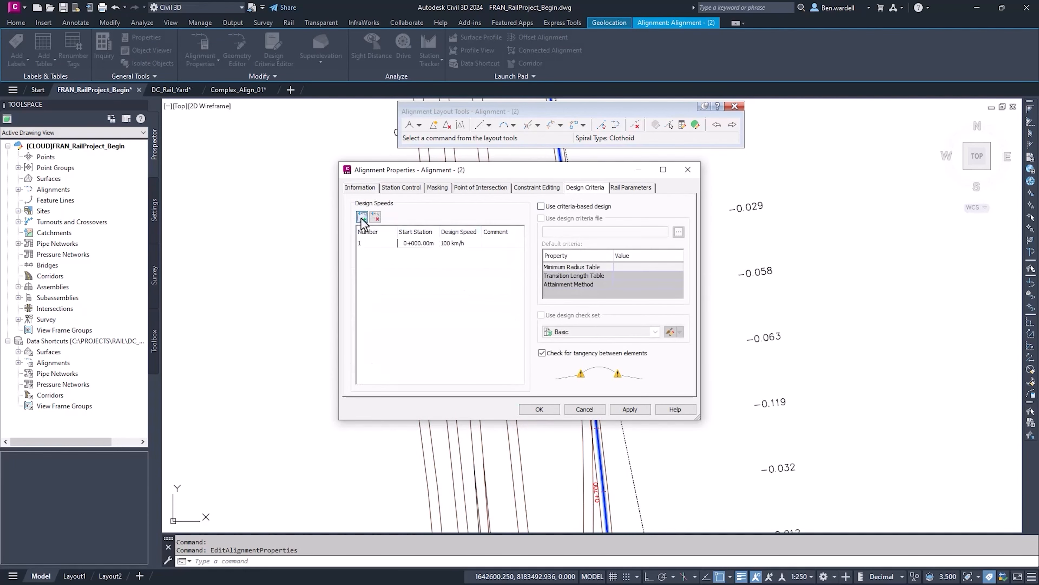
Set the alignment's design speed to 90 km/h and enable criteria-based design using the Autodesk Civil 3D Metric Rail Cant Design Standards file.
left_click(453, 245)
left_click(454, 245)
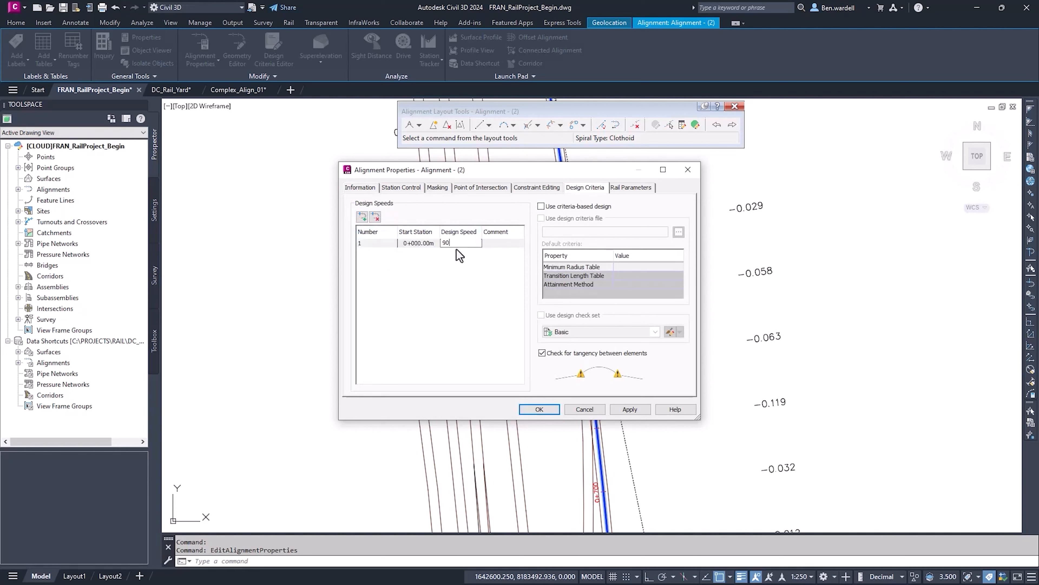
type("90")
left_click(480, 290)
left_click(543, 207)
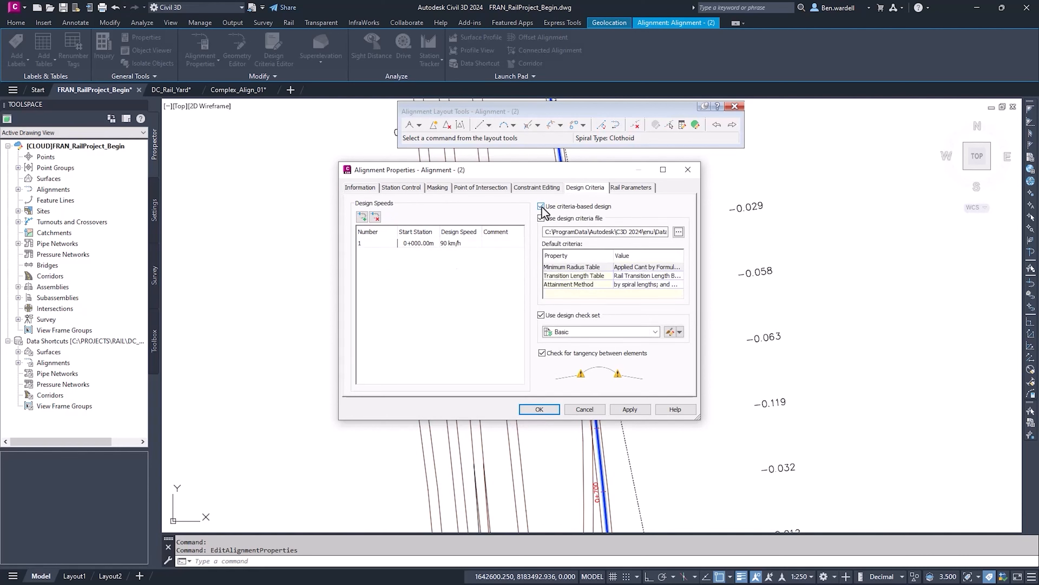
left_click(678, 232)
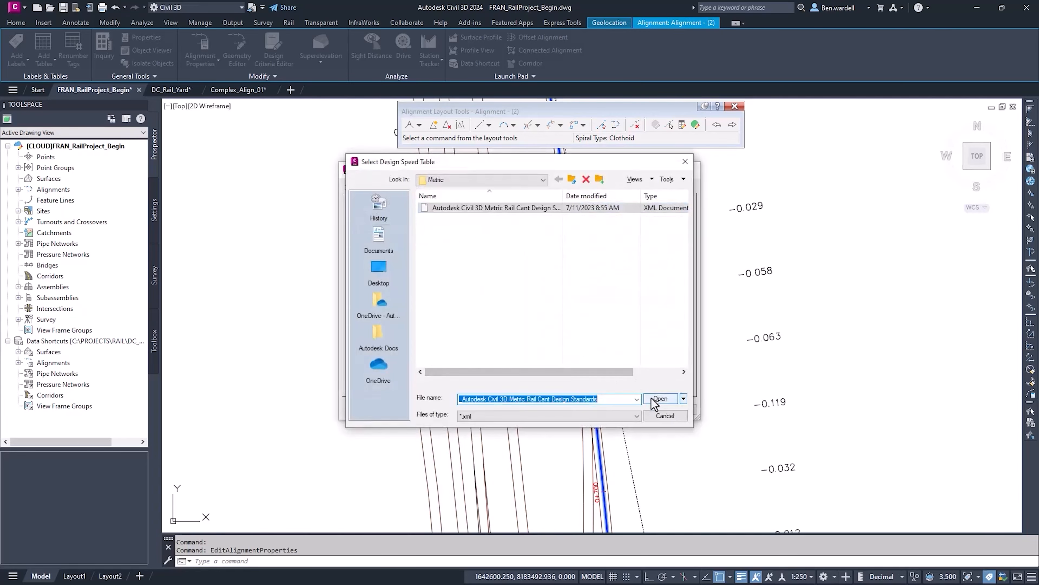
left_click(661, 398)
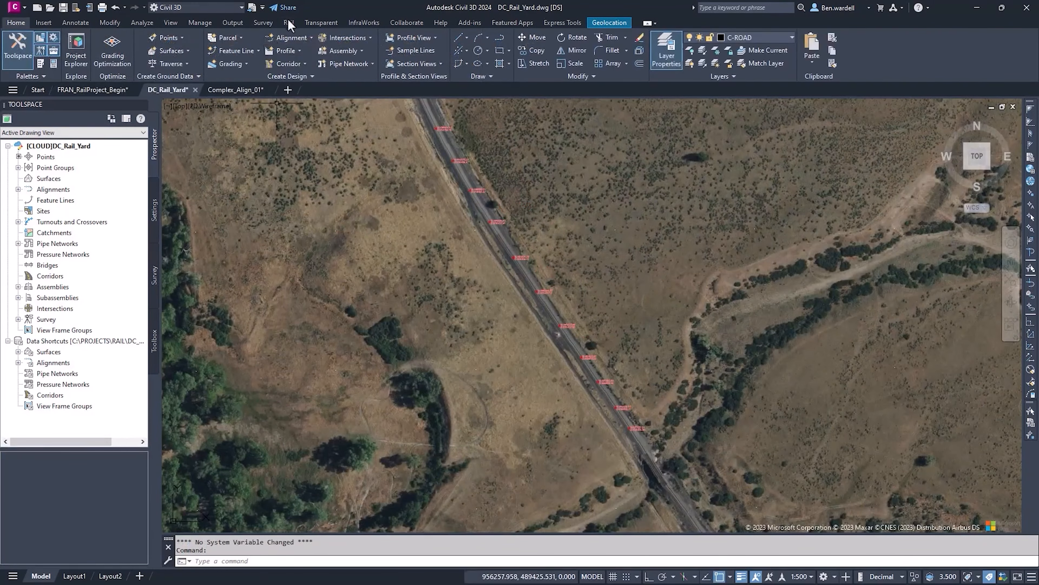
In the DC_Rail_Yard drawing, create rail alignment FR_Track_01 with starting station 10+000.00 m and criteria-based design enabled.
left_click(289, 23)
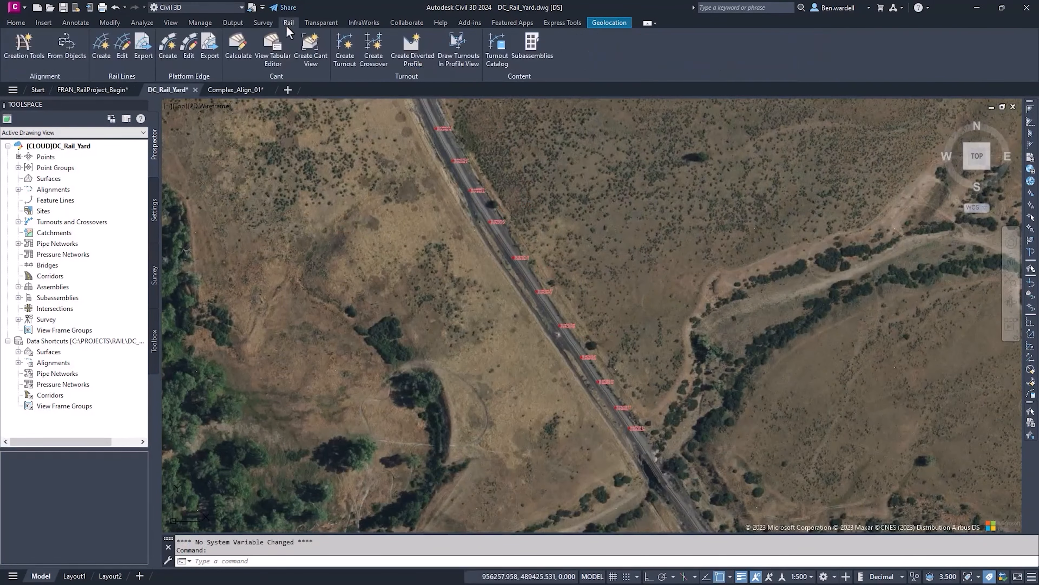
left_click(21, 48)
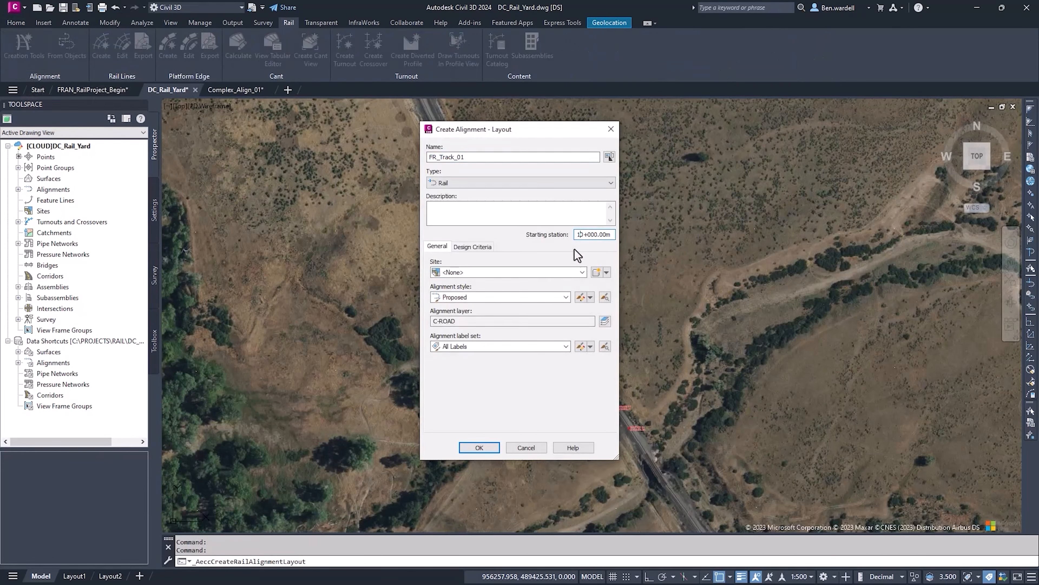
type("1")
left_click(477, 247)
left_click(433, 286)
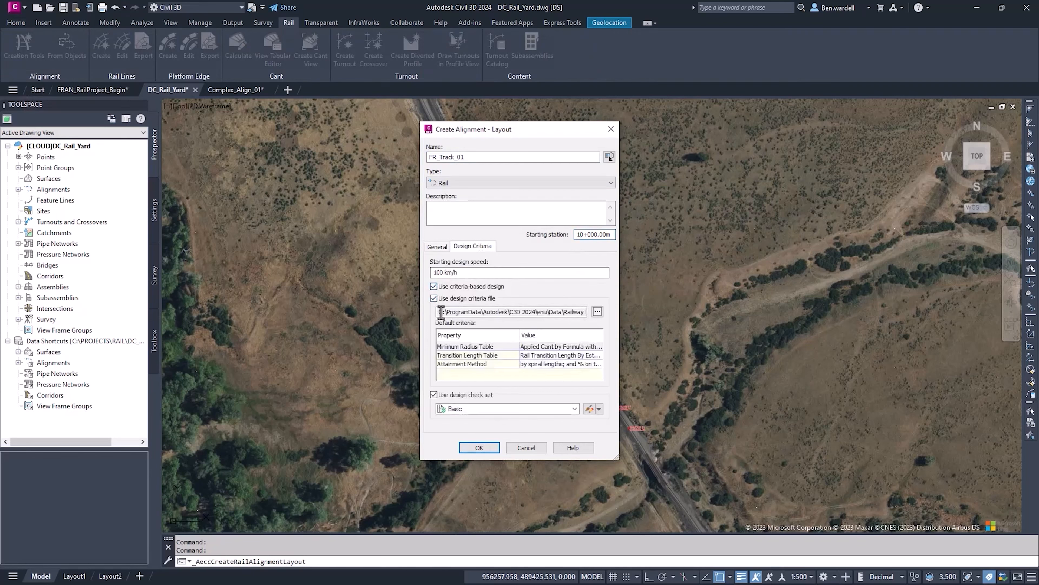
key("Return")
Start a best-fit fixed line from COGO points, using the surveyed points along the straight part of the track.
left_click(263, 122)
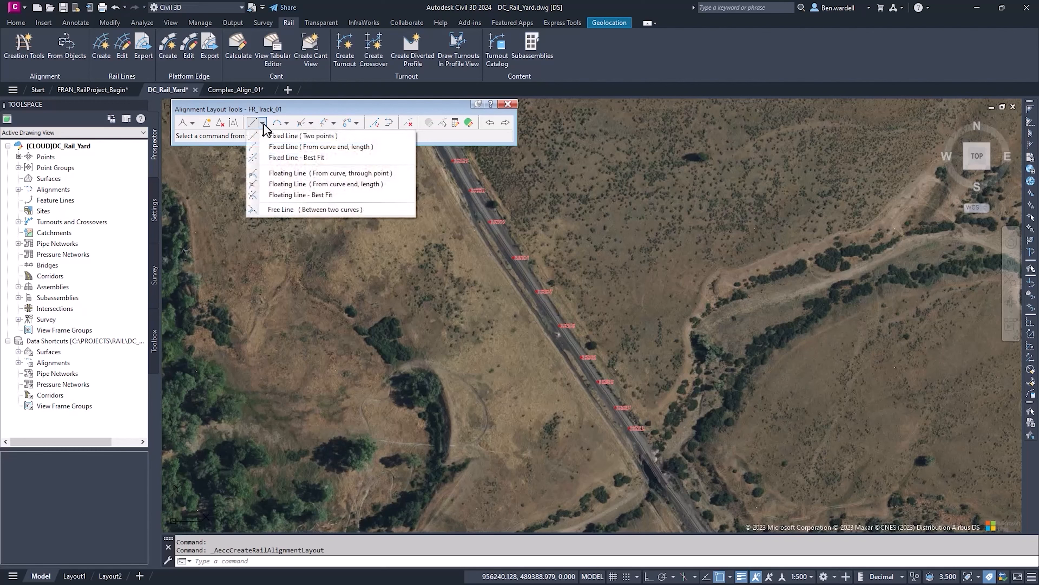
left_click(333, 158)
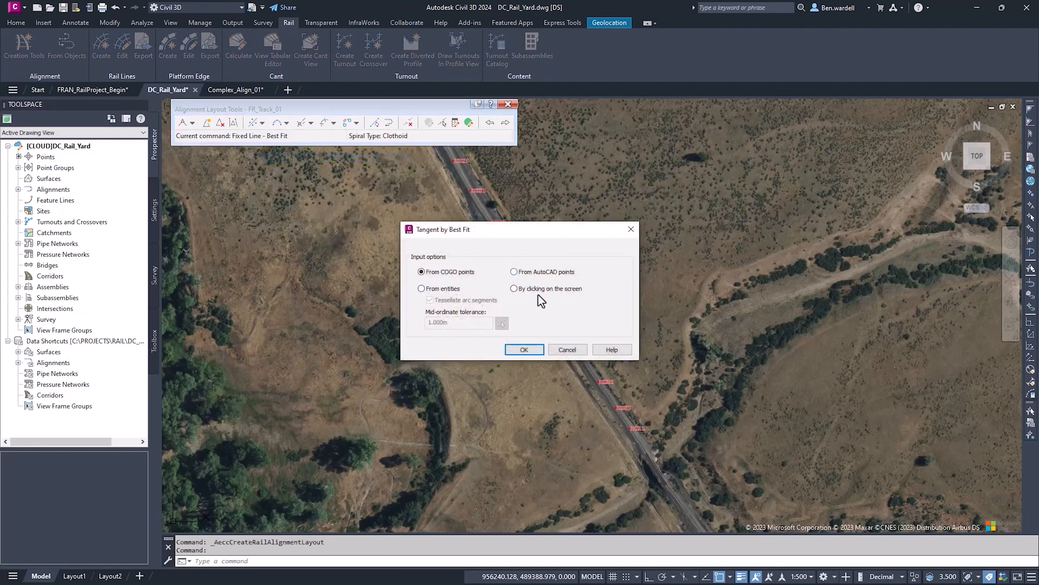
left_click(524, 349)
scroll(505, 330, "down", 2)
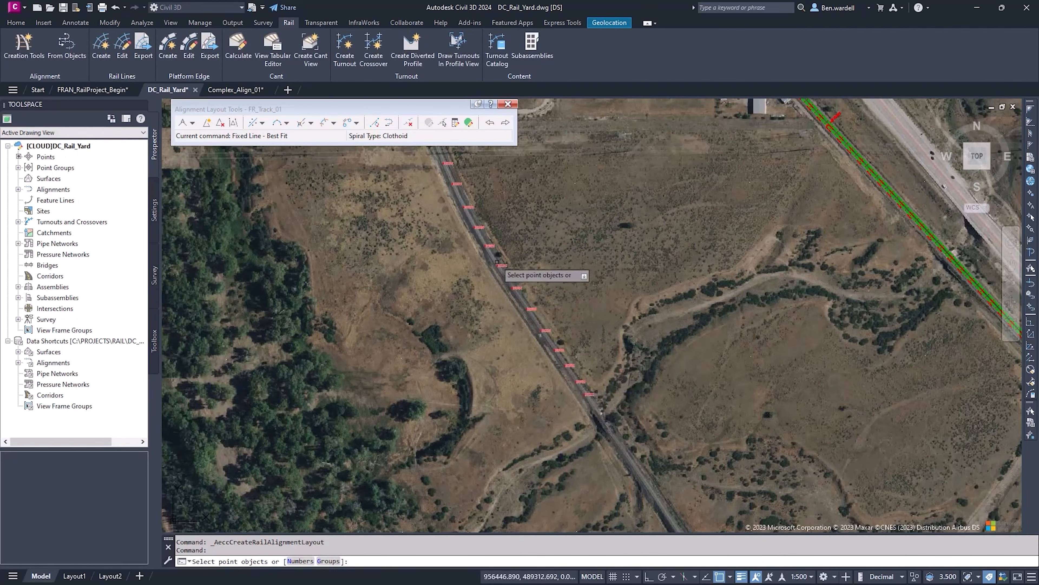
left_click(445, 201)
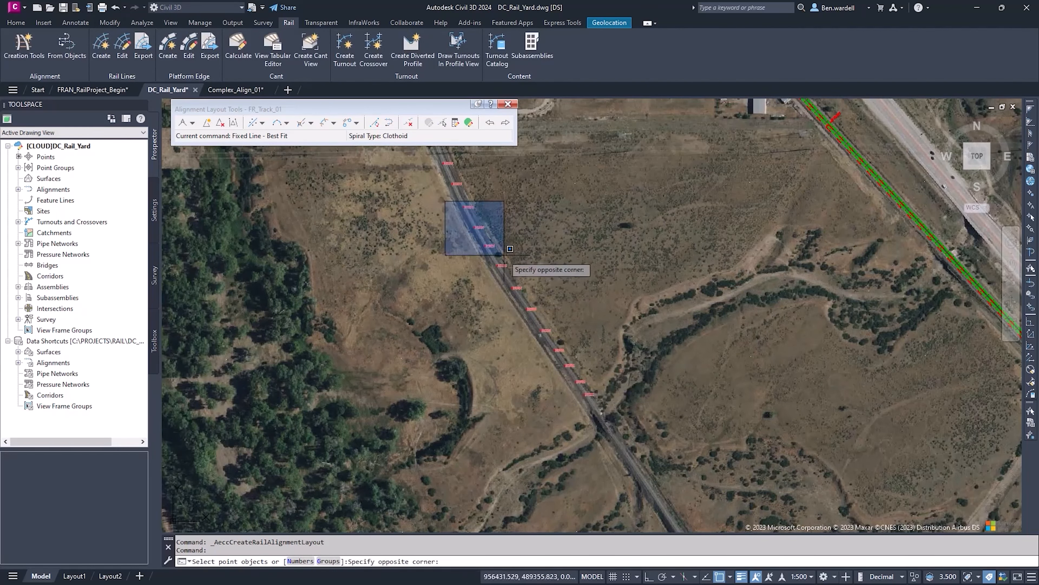
left_click(620, 406)
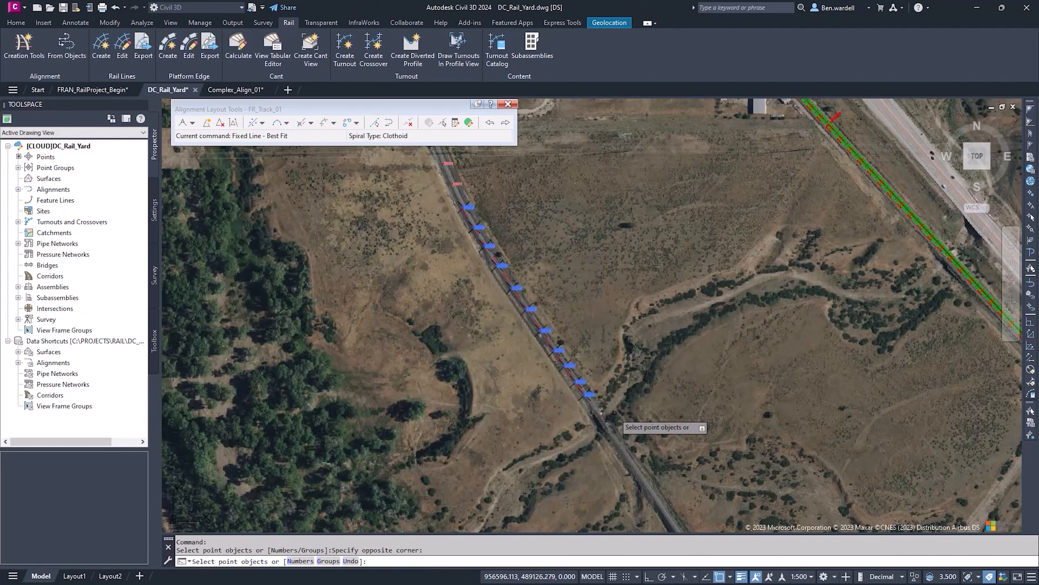
key("Return")
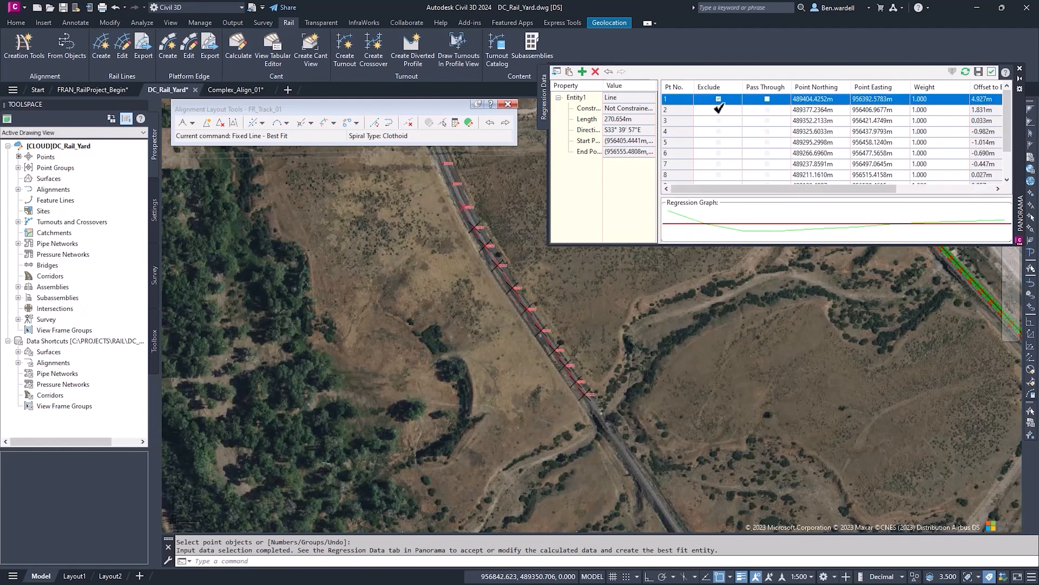
Exclude points 1 to 4 from the regression data and accept the best-fit line.
left_click(718, 110)
left_click(718, 121)
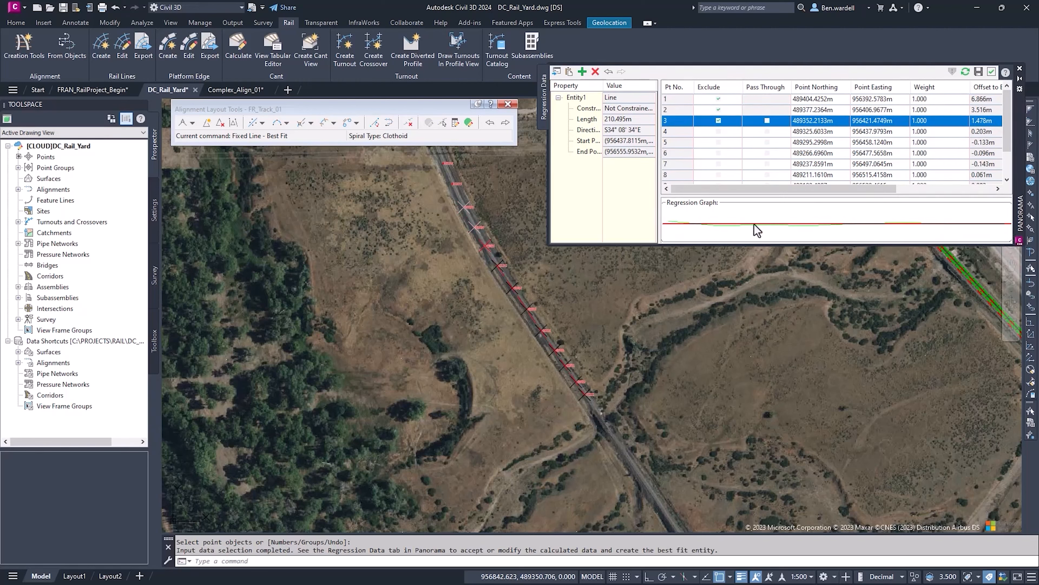
left_click(719, 131)
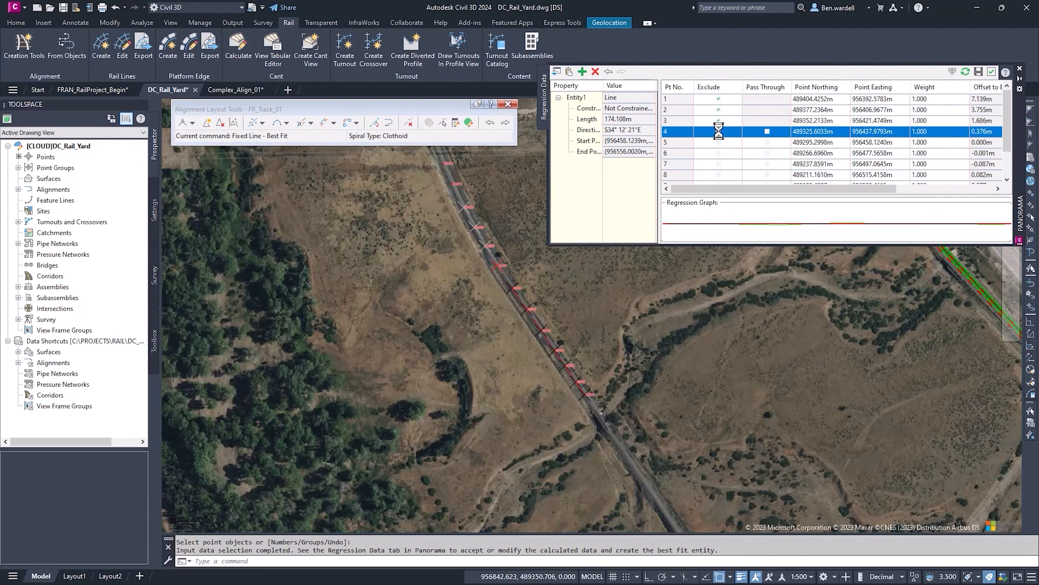
scroll(1009, 119, "down", 1)
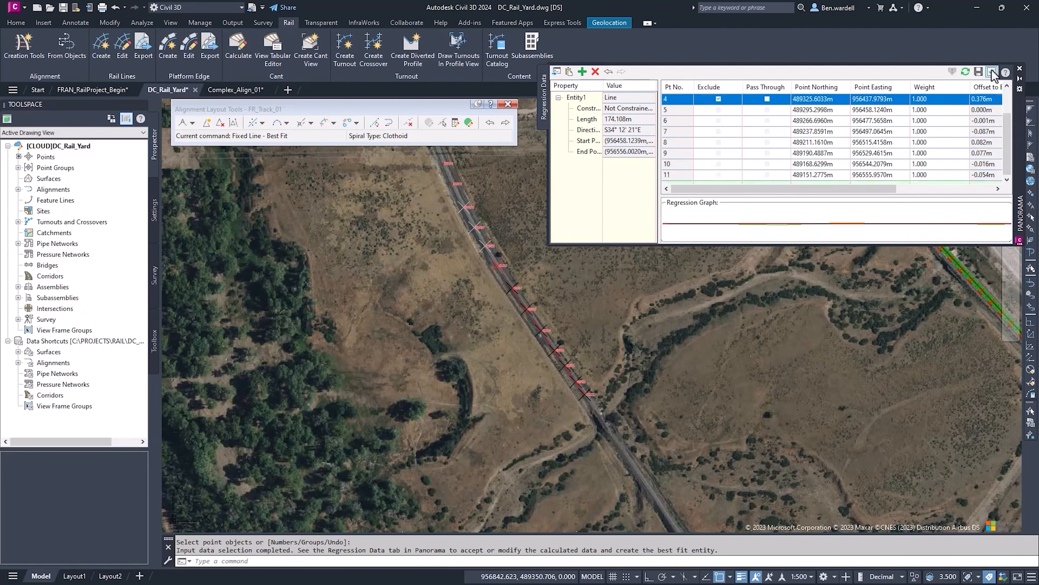
Set the FR_Track_01 alignment to measure curves along chords in its station control properties, applying the new curve measurement.
scroll(497, 269, "up", 5)
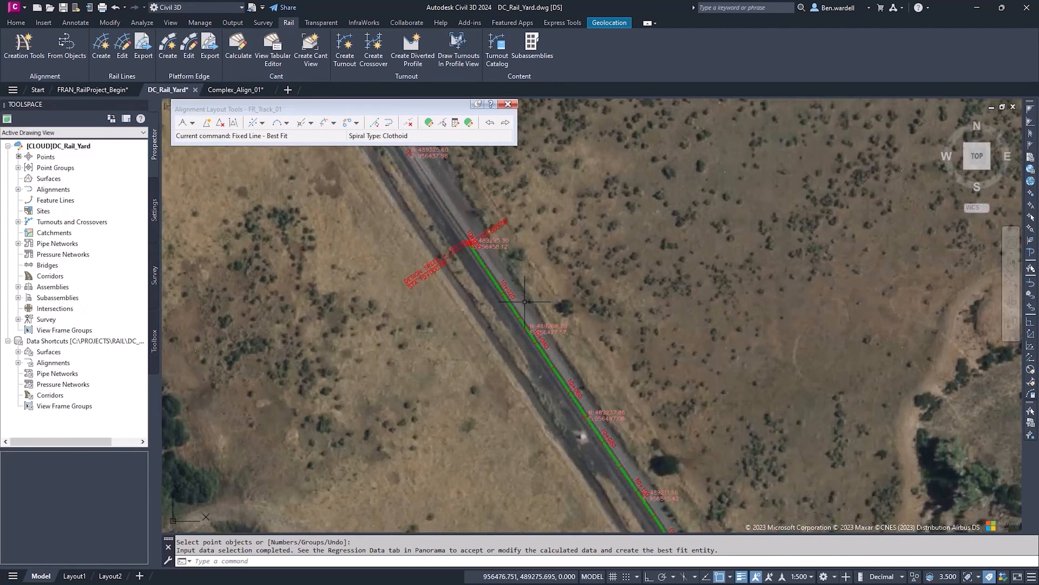
scroll(497, 269, "up", 2)
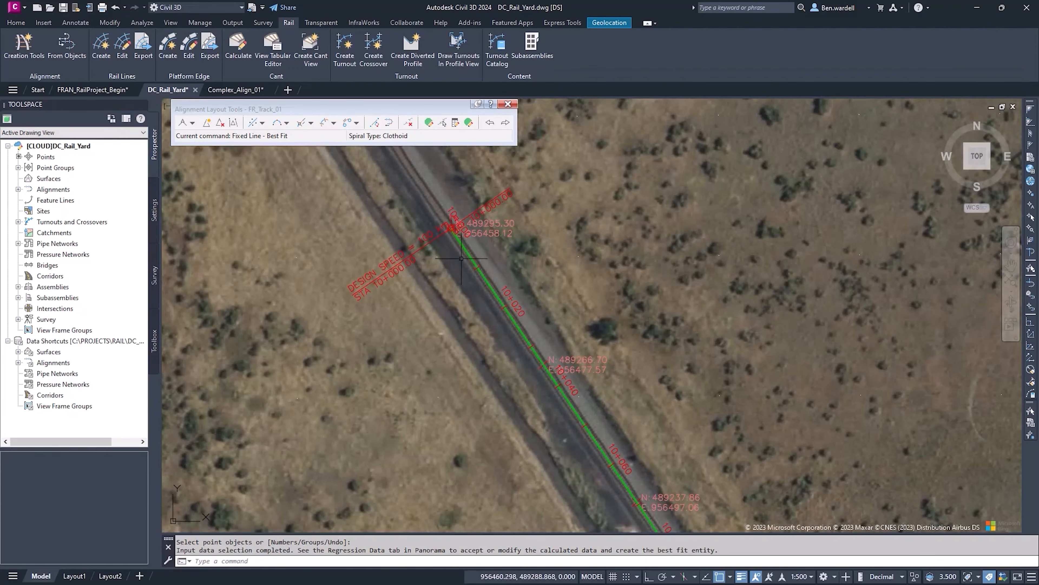
scroll(532, 356, "down", 5)
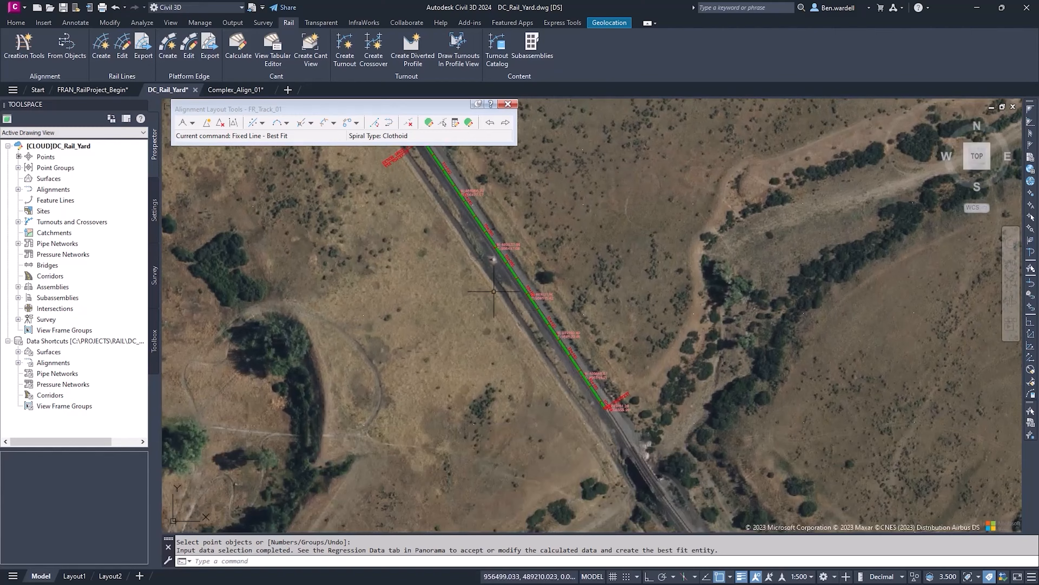
middle_click_drag(478, 258, 551, 329)
middle_click_drag(550, 330, 581, 358)
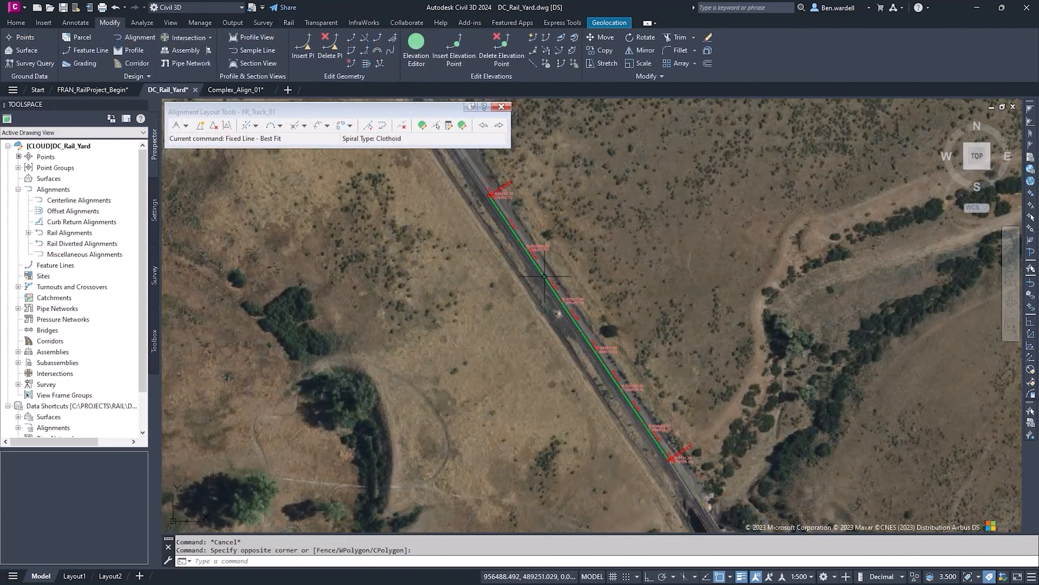
left_click(544, 276)
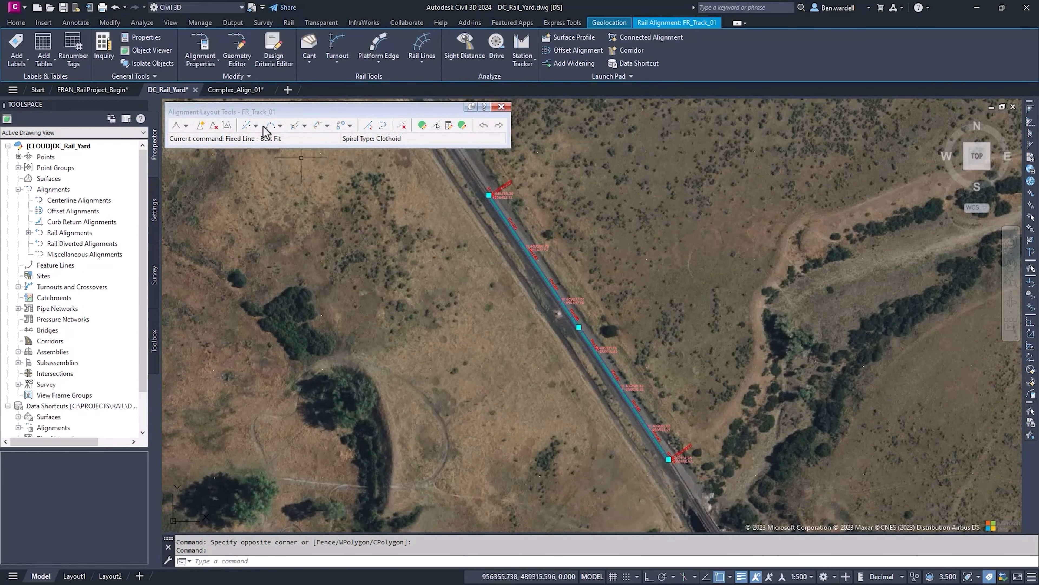
left_click(200, 49)
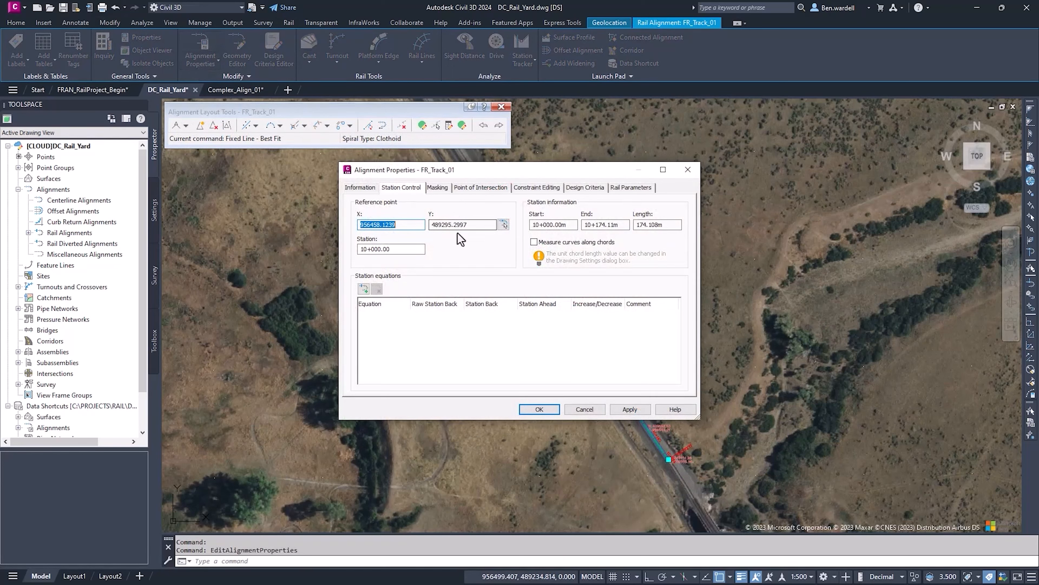
left_click(534, 242)
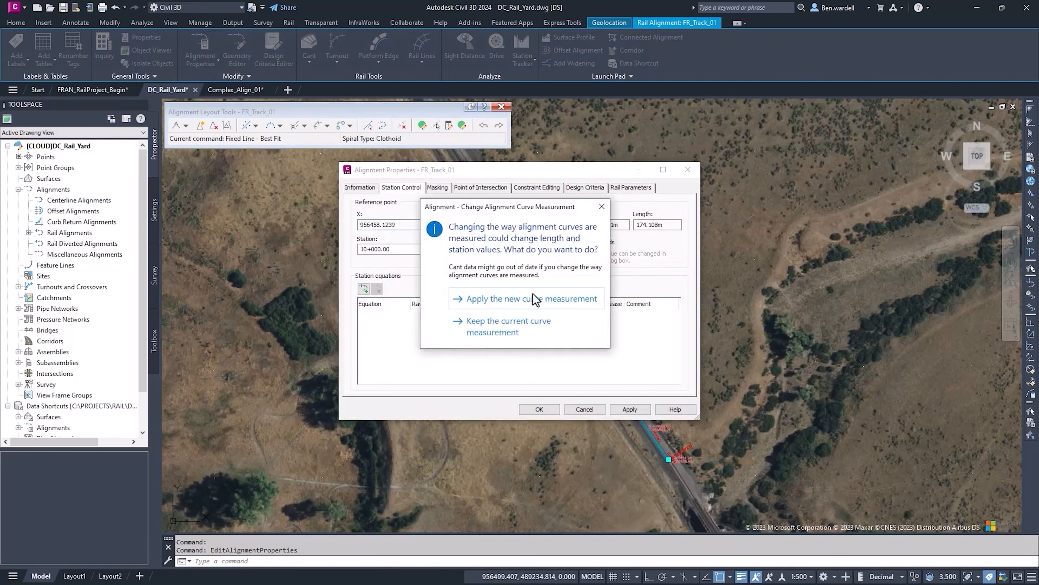
left_click(531, 302)
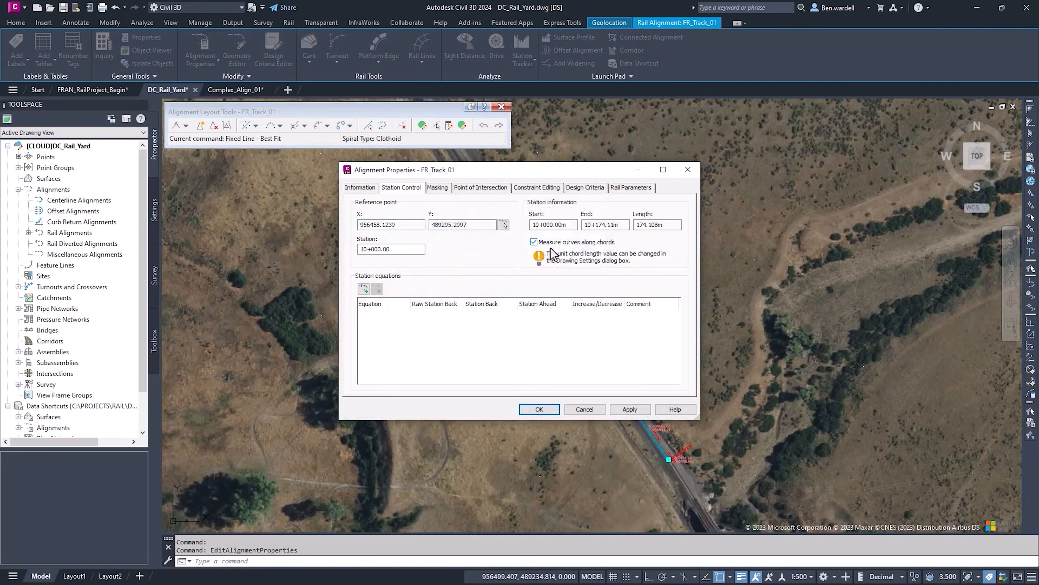
Add a 100 km/h design speed starting at station 10+000.00 m to FR_Track_01's design criteria and apply the alignment properties.
left_click(576, 188)
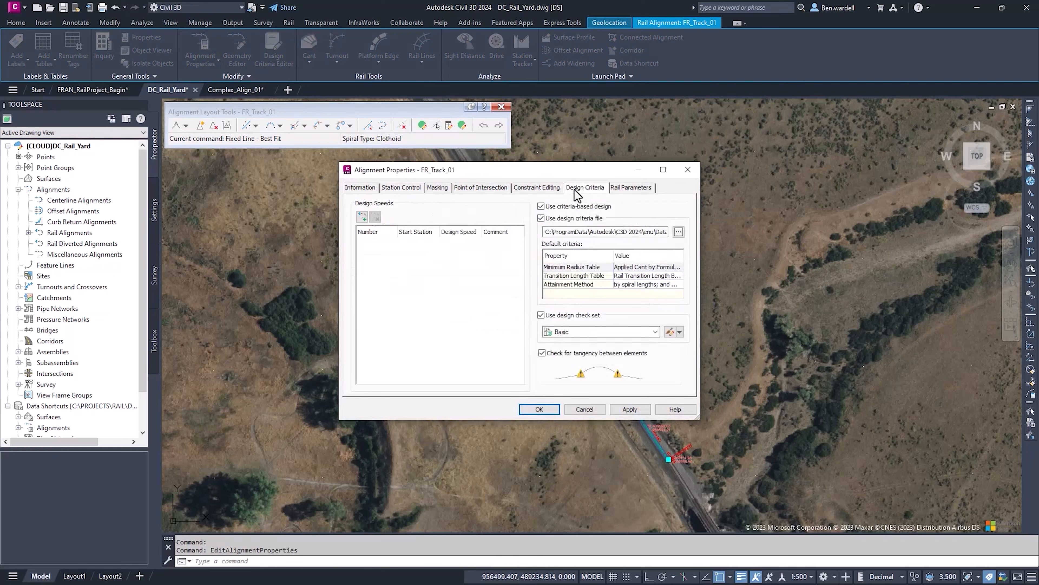
left_click(362, 217)
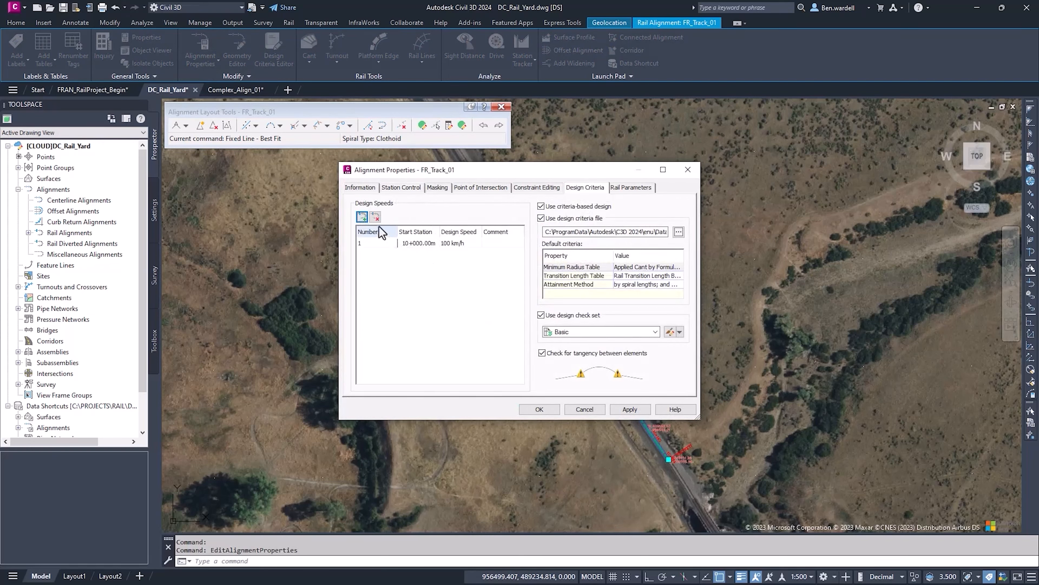
left_click(539, 409)
Reverse the direction of the FR_Track_01 alignment.
scroll(475, 186, "up", 5)
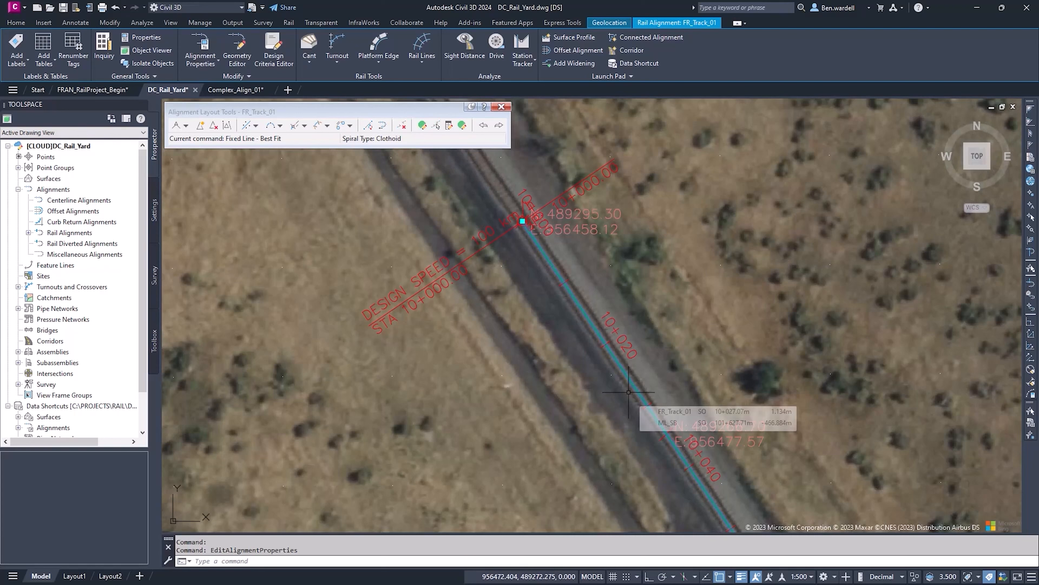
scroll(527, 294, "down", 5)
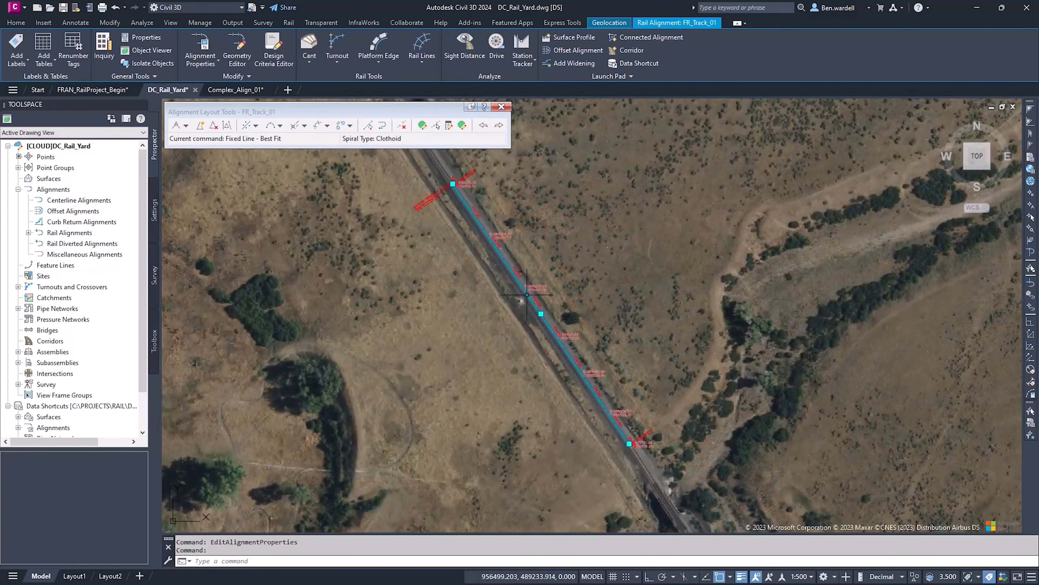
left_click(247, 75)
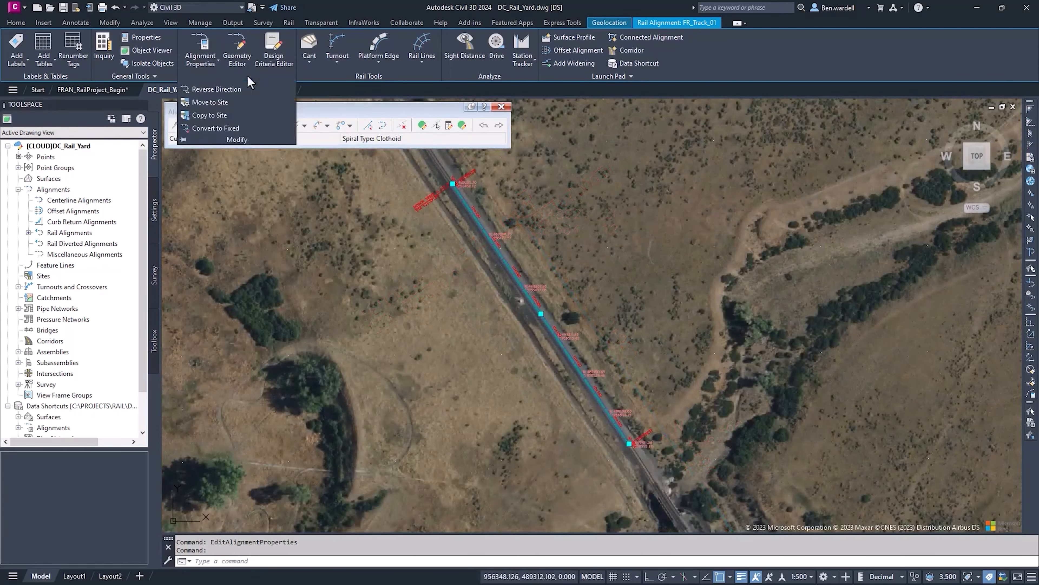
left_click(233, 91)
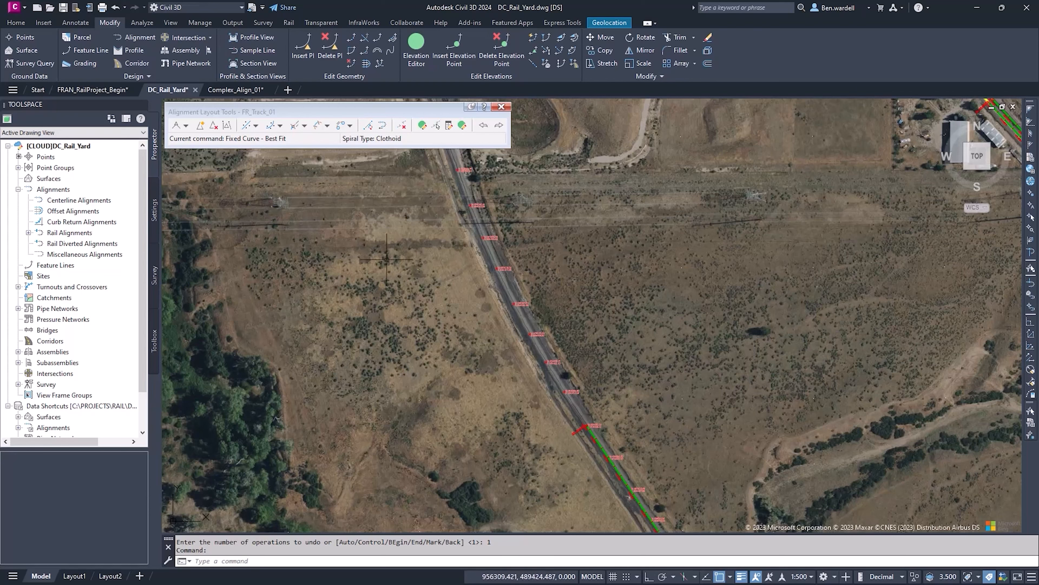
Start a best-fit fixed curve from COGO points, using the eight surveyed points along the bend beyond the fitted line.
left_click(281, 126)
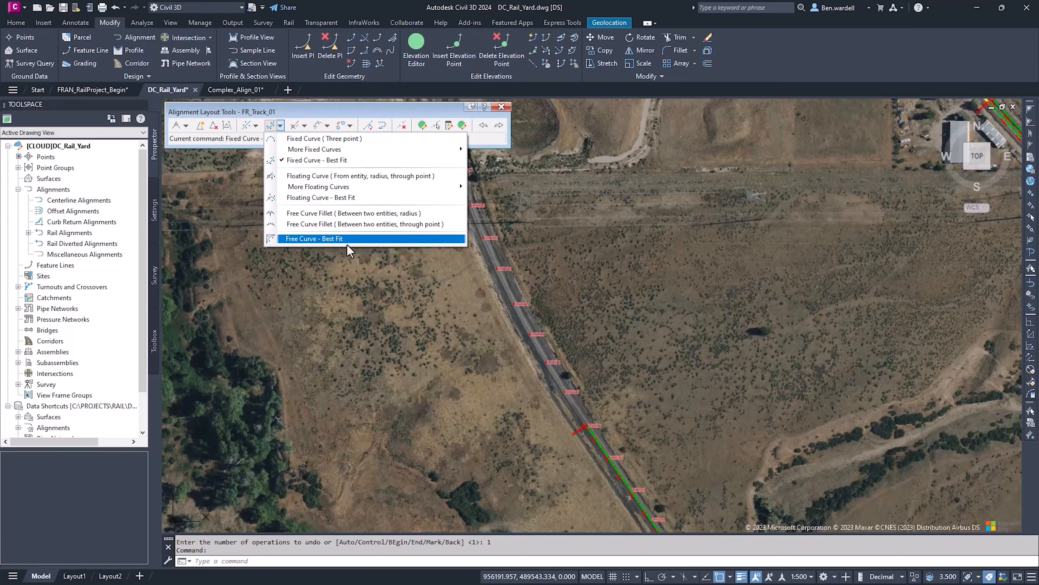
left_click(332, 160)
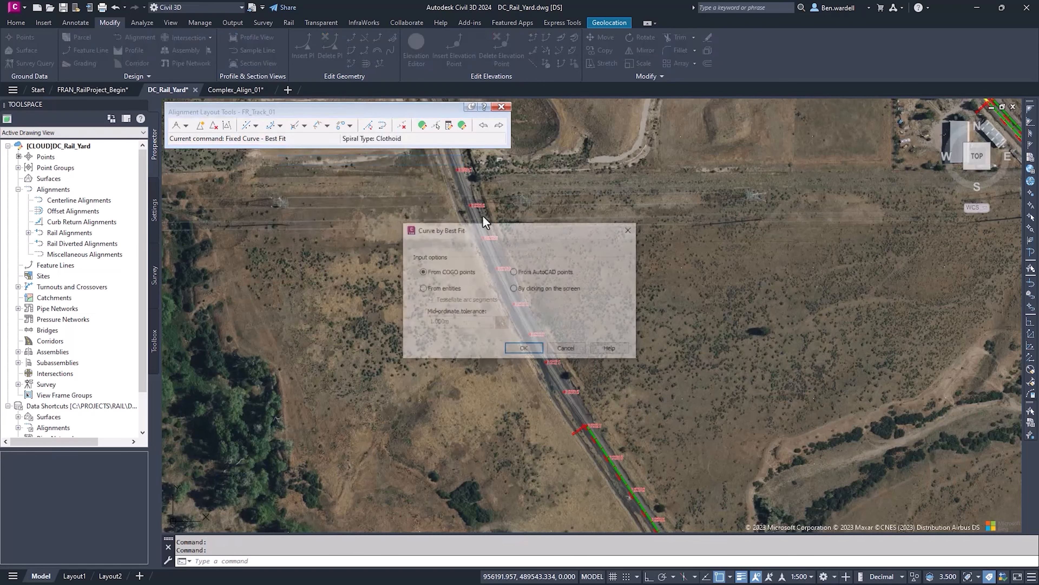
left_click(527, 349)
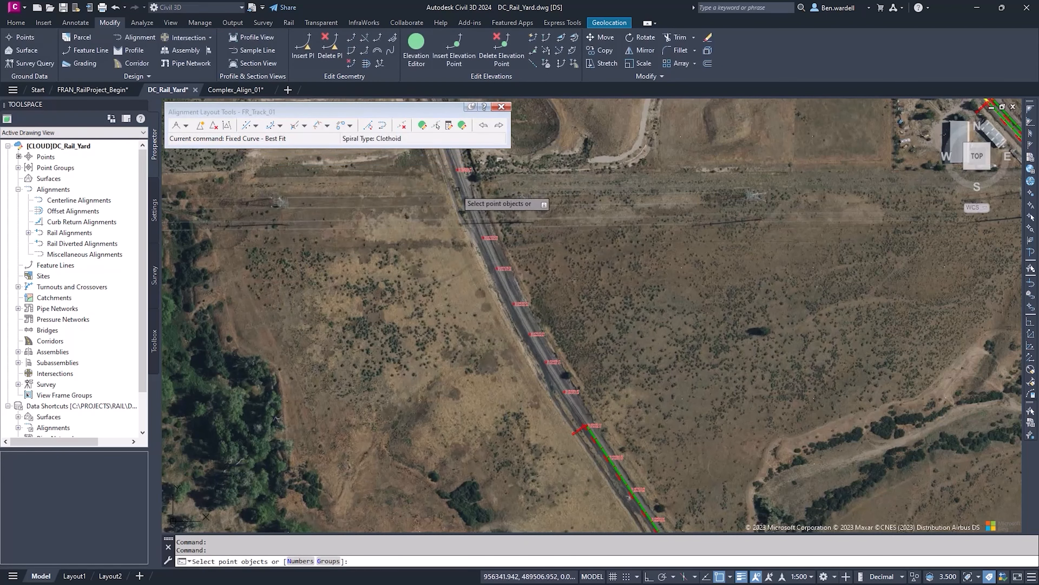
left_click(444, 165)
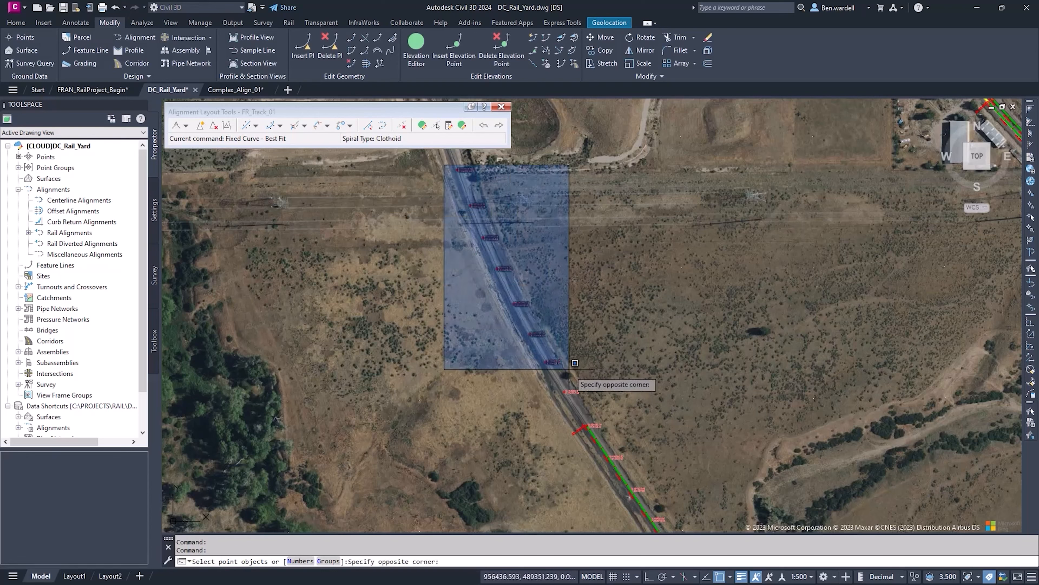
left_click(593, 392)
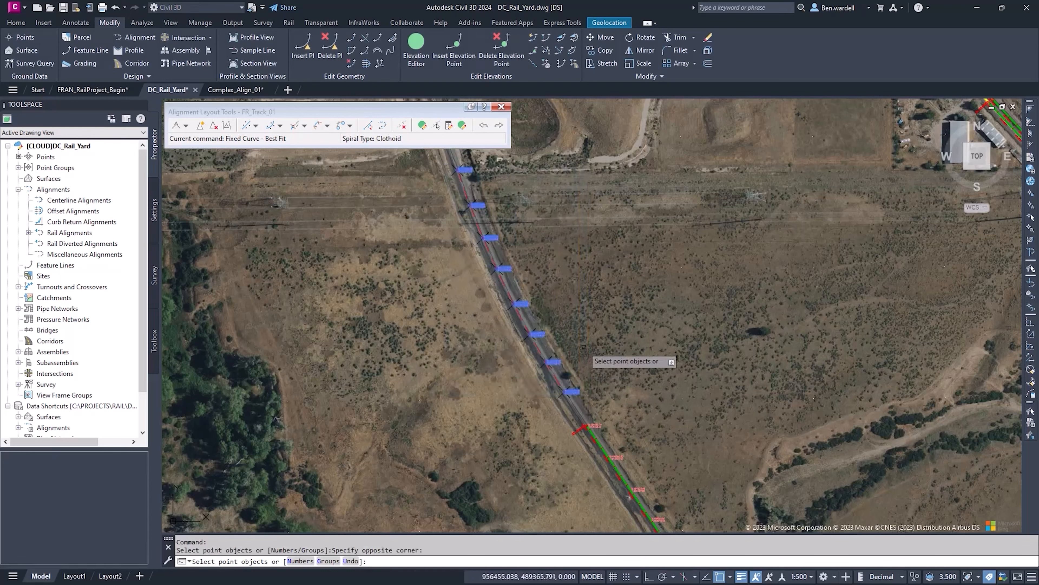
key("Return")
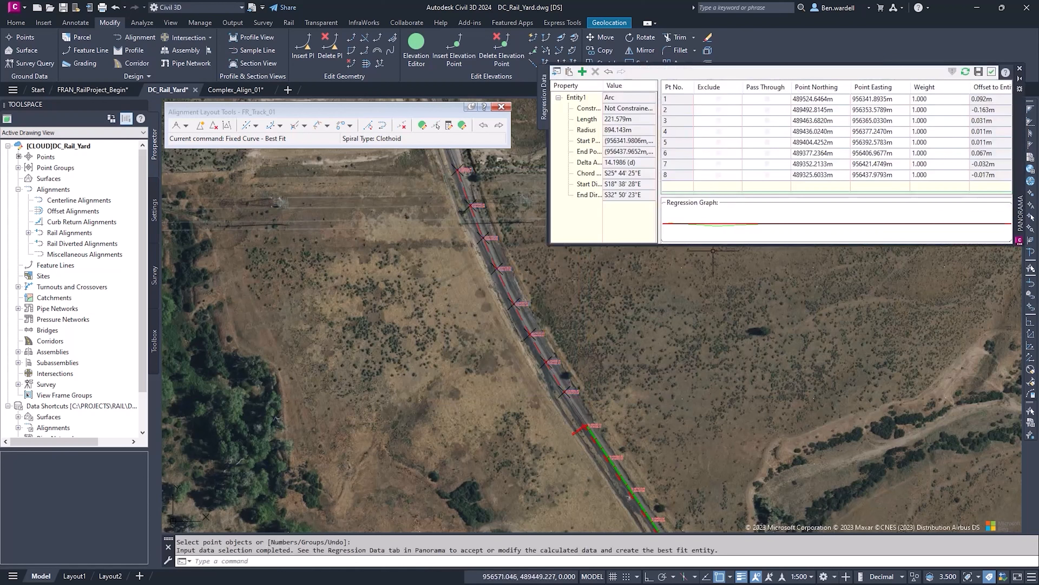
Exclude point 8 from the curve's regression data and accept the best-fit curve.
left_click(683, 175)
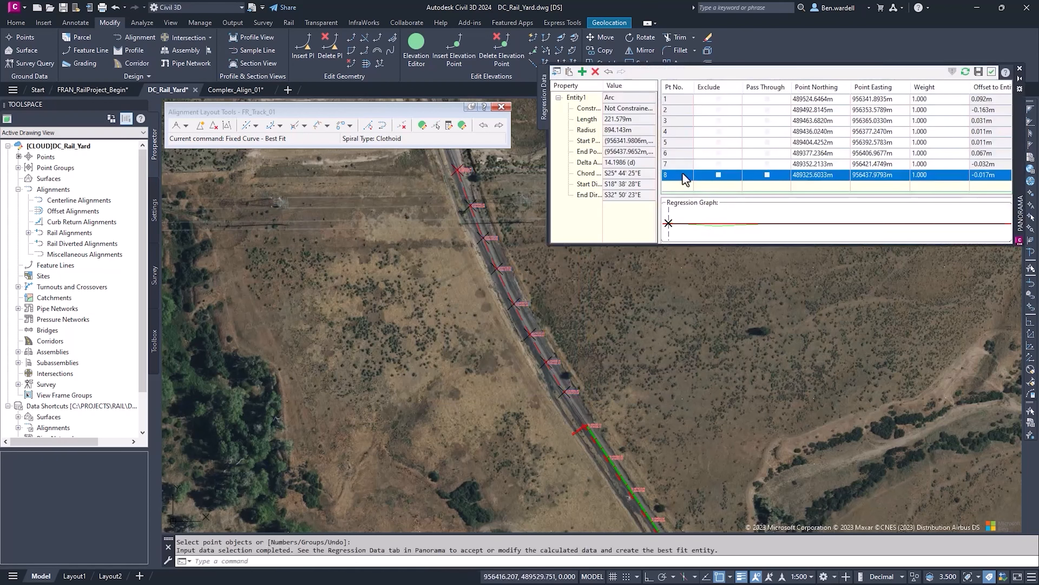
left_click(761, 173)
left_click(992, 72)
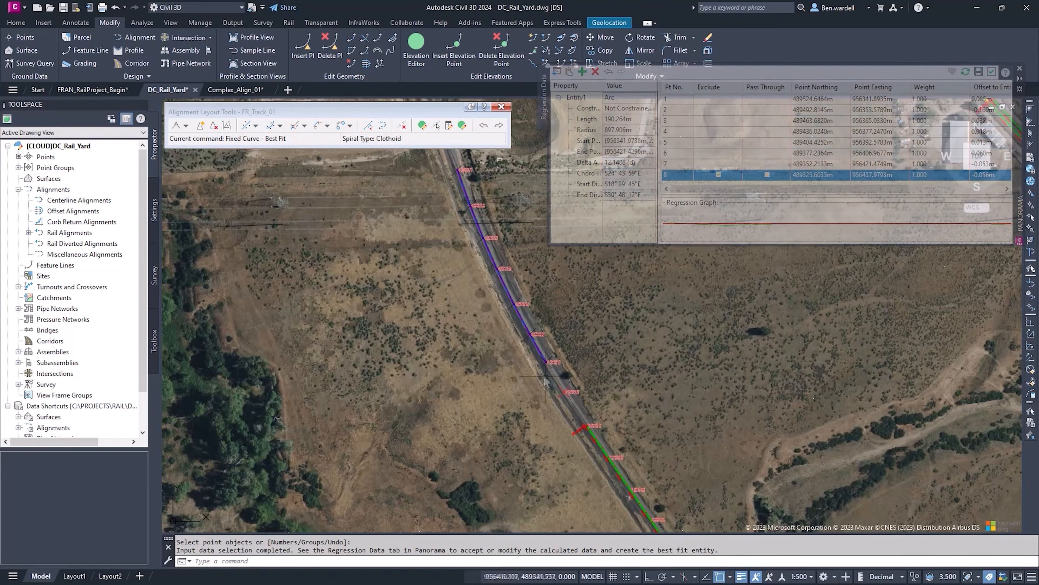
Start another best-fit fixed line from COGO points, using the surveyed points along the straight track beyond the fitted curve.
middle_click_drag(549, 218, 701, 485)
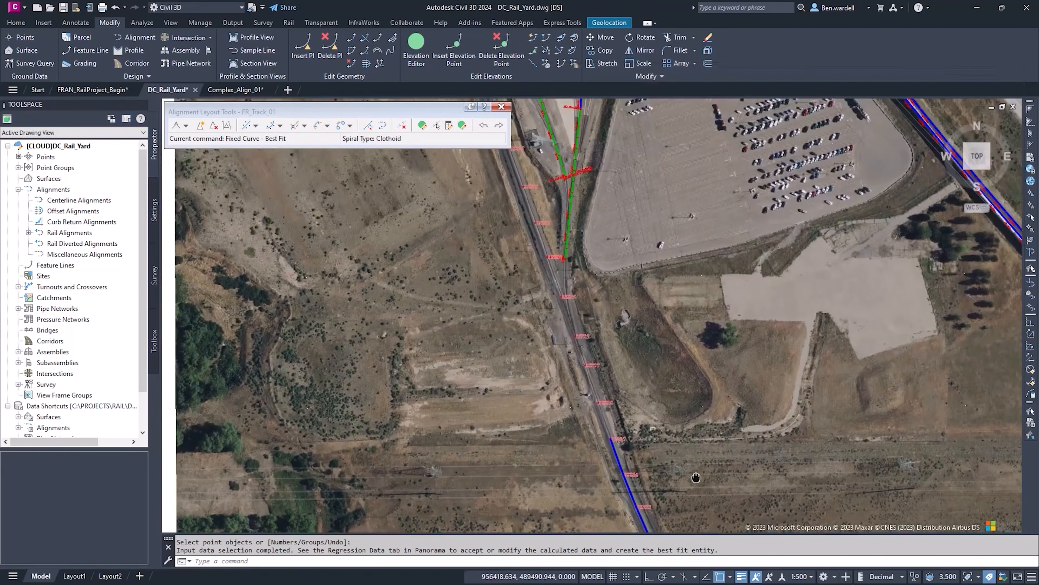
left_click(256, 125)
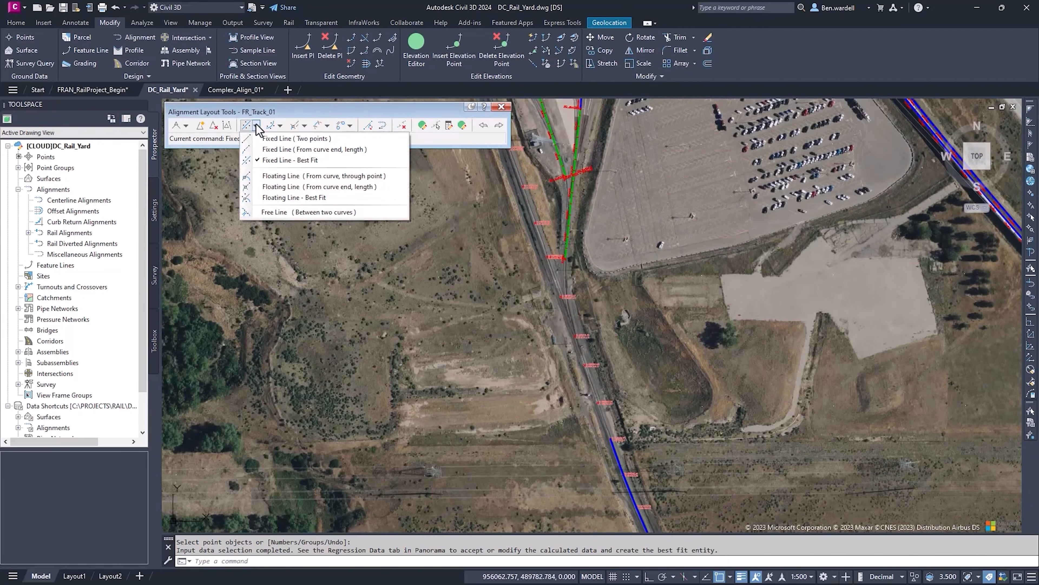
left_click(288, 160)
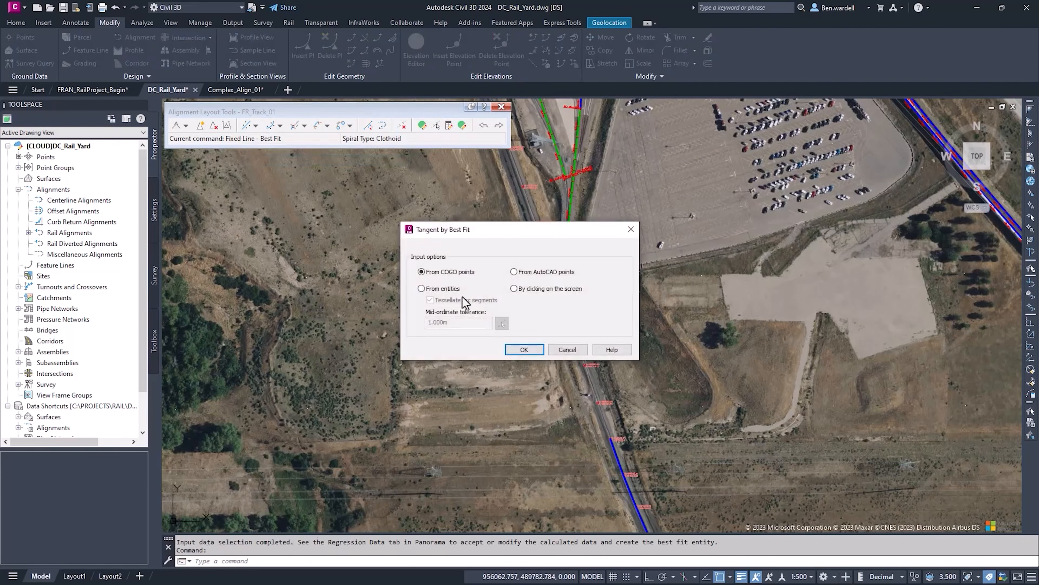
left_click(524, 349)
left_click(506, 214)
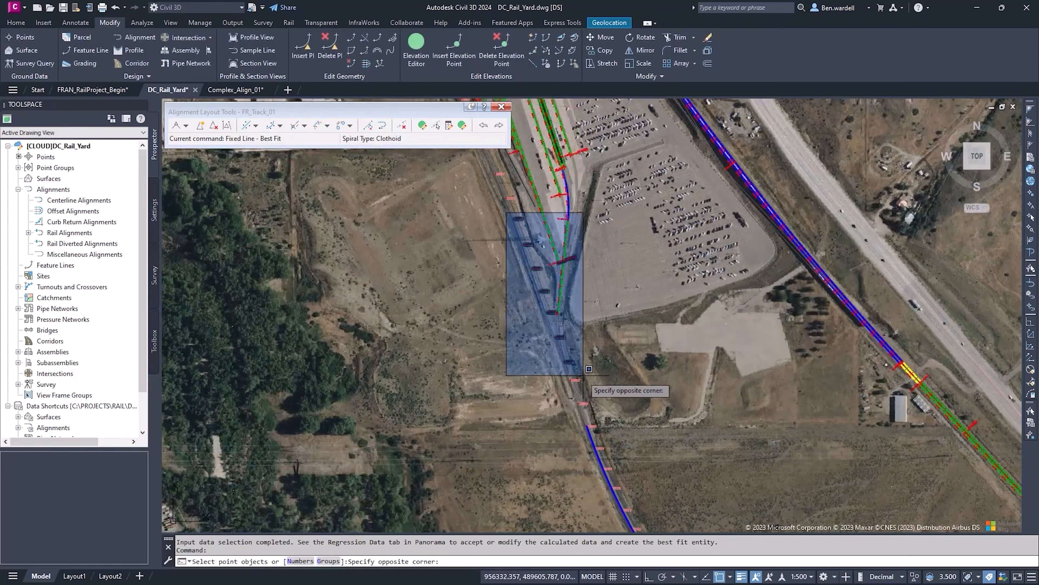
left_click(577, 371)
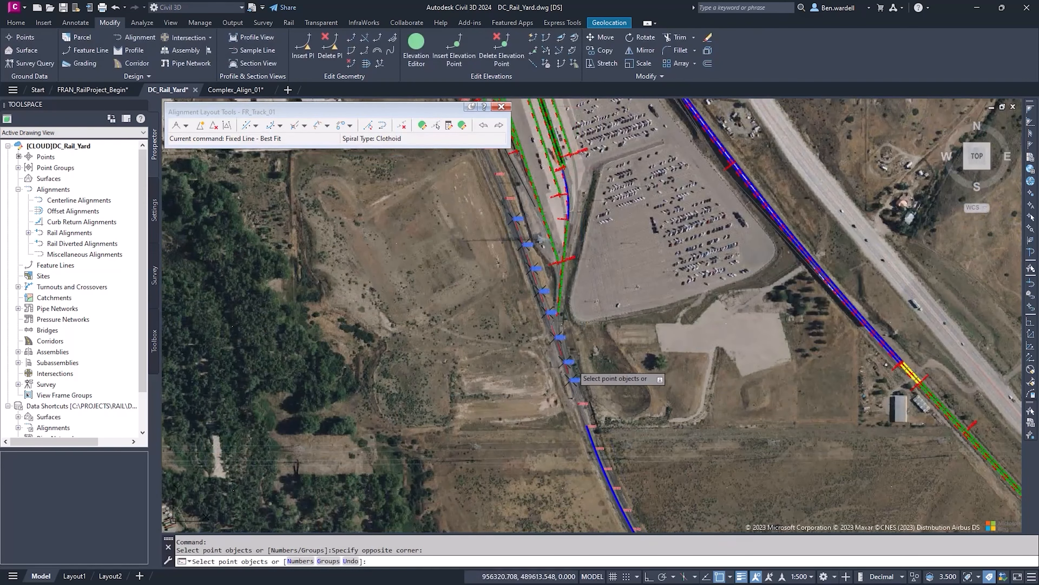
key("Return")
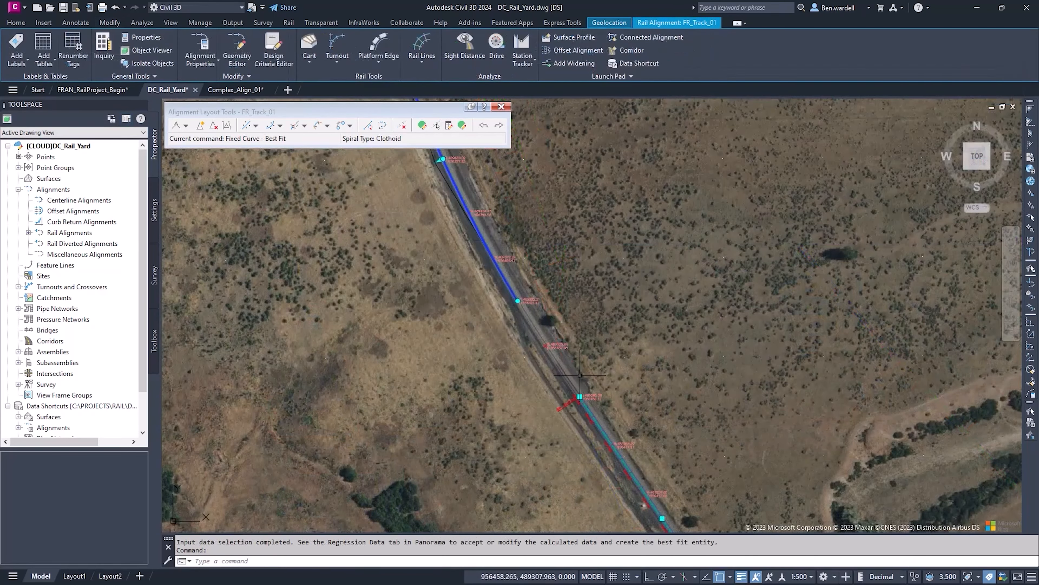
Try to add a free spiral between the first fixed line and the best-fit curve.
key("Escape")
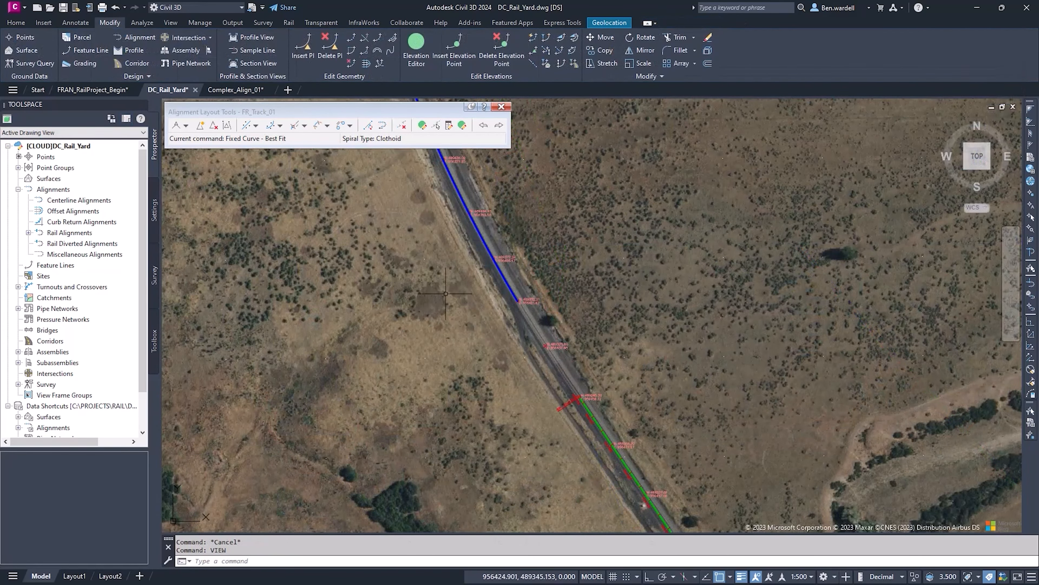
left_click(351, 125)
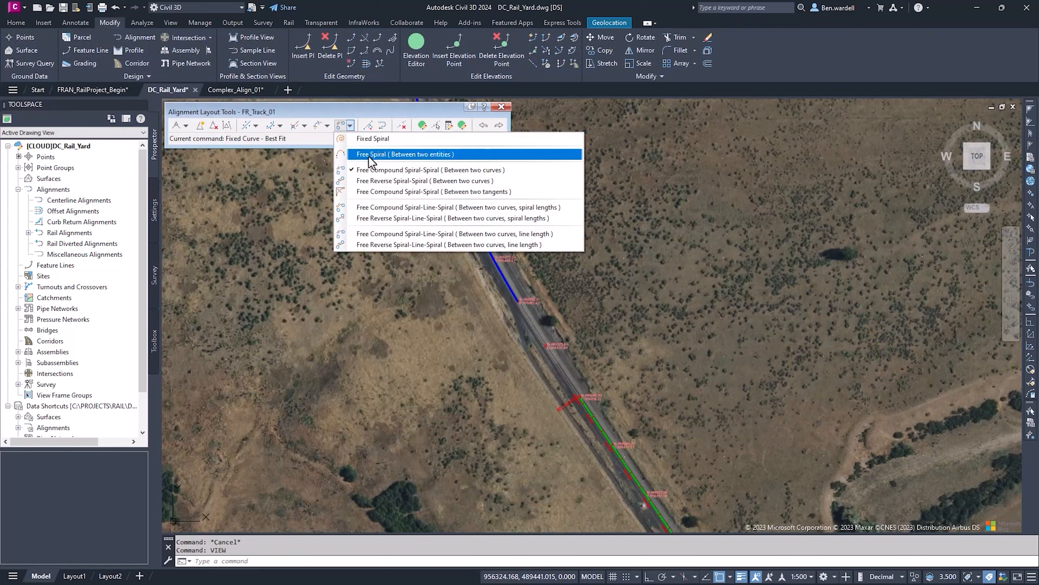
left_click(459, 155)
left_click(592, 418)
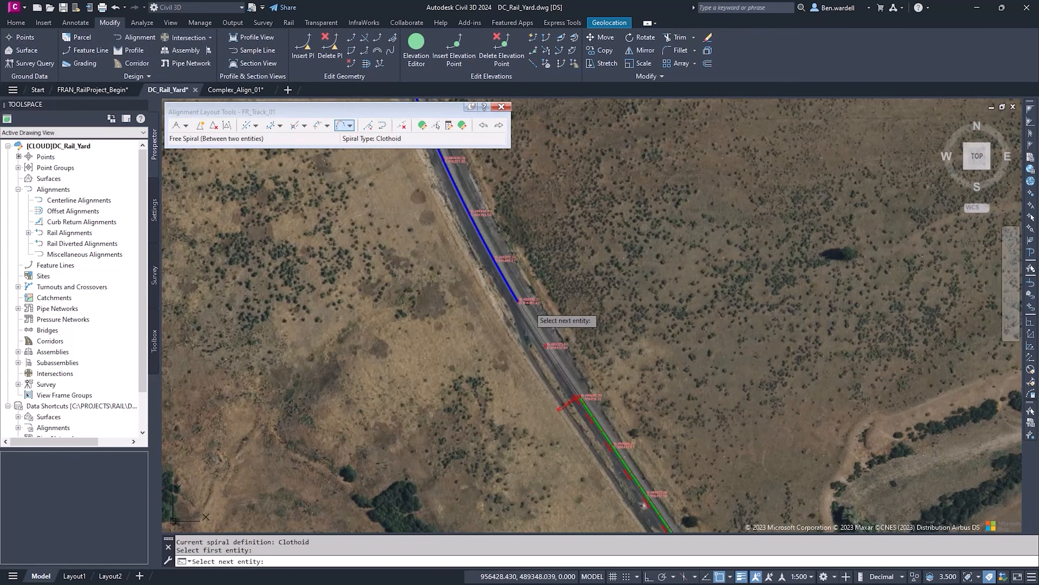
left_click(519, 302)
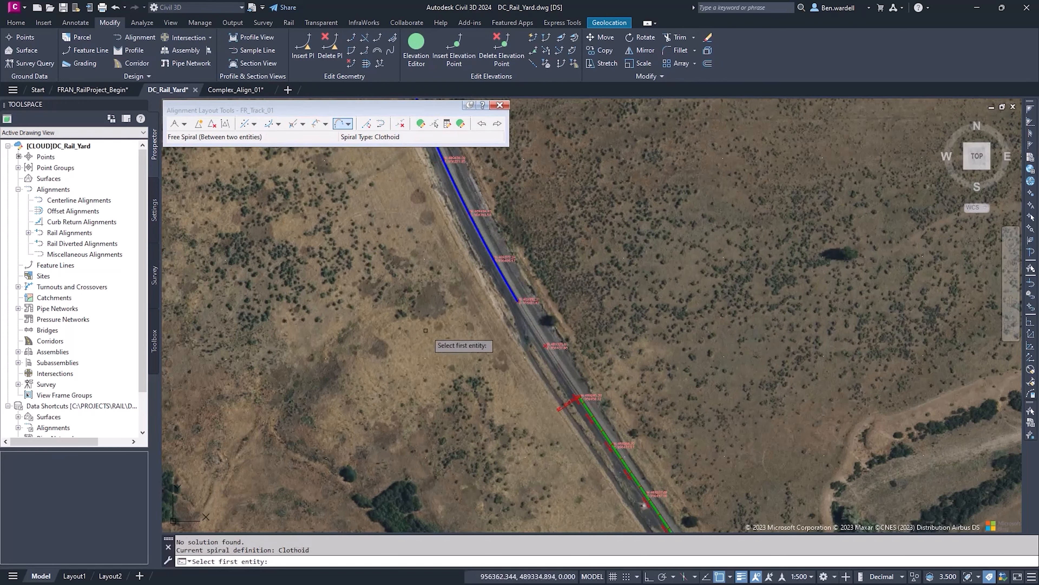
key("Escape")
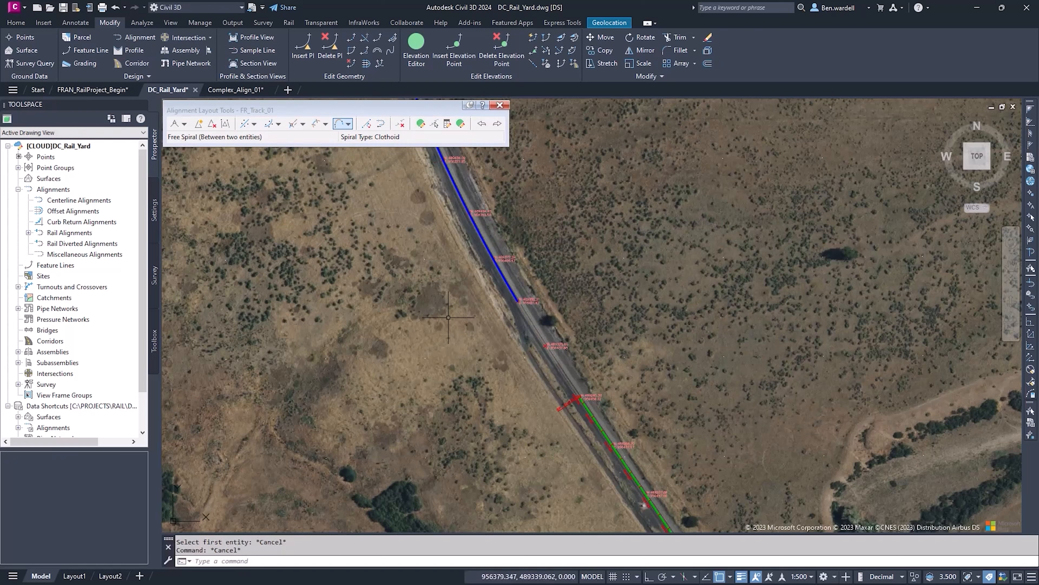
Reverse the subentity direction of the best-fit curve.
left_click(382, 125)
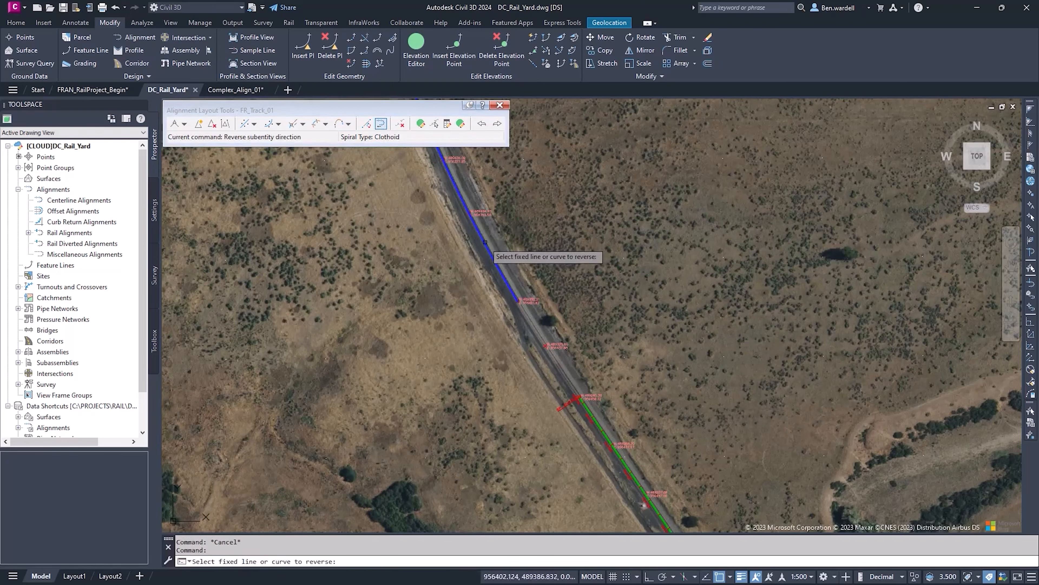
left_click(478, 247)
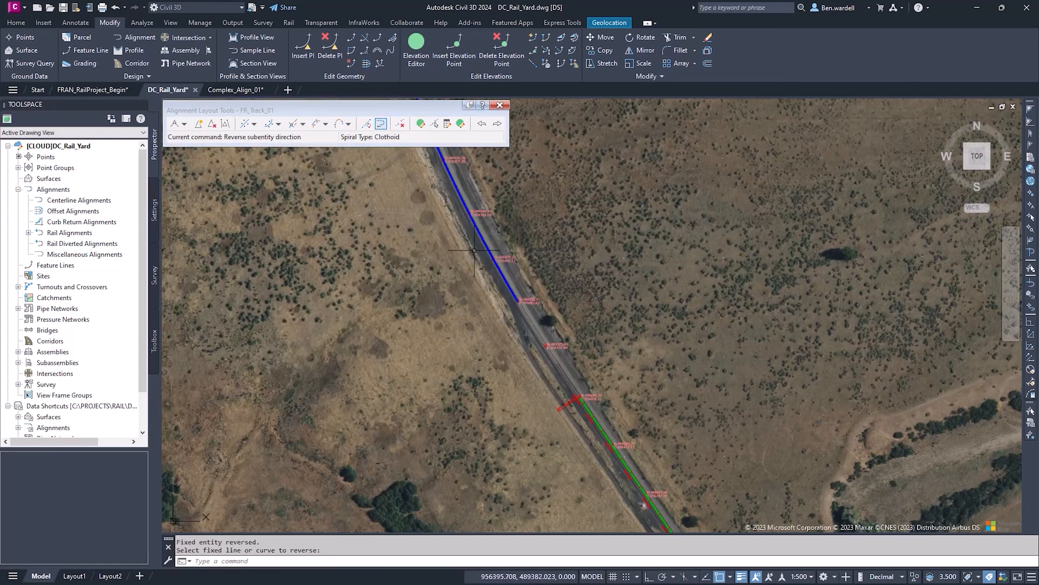
key("Escape")
Add a free clothoid spiral between the first fixed line and the reversed best-fit curve.
left_click(348, 124)
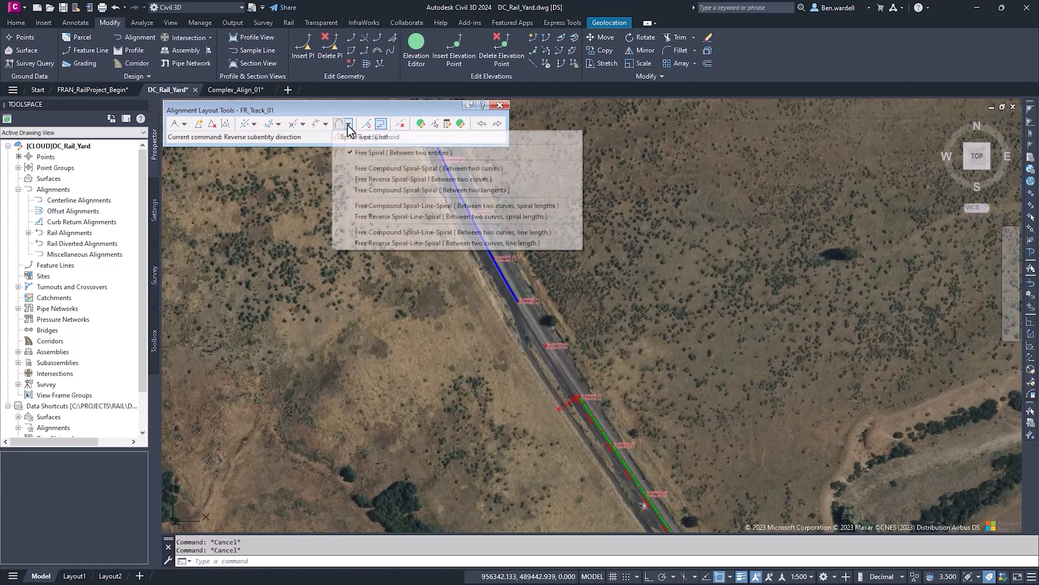
left_click(364, 153)
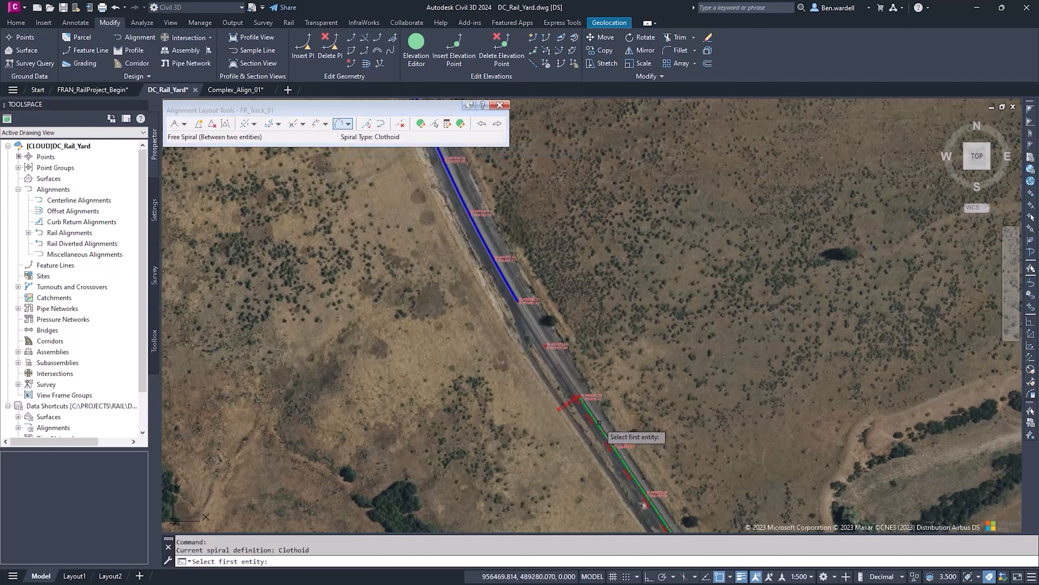
left_click(594, 418)
left_click(524, 303)
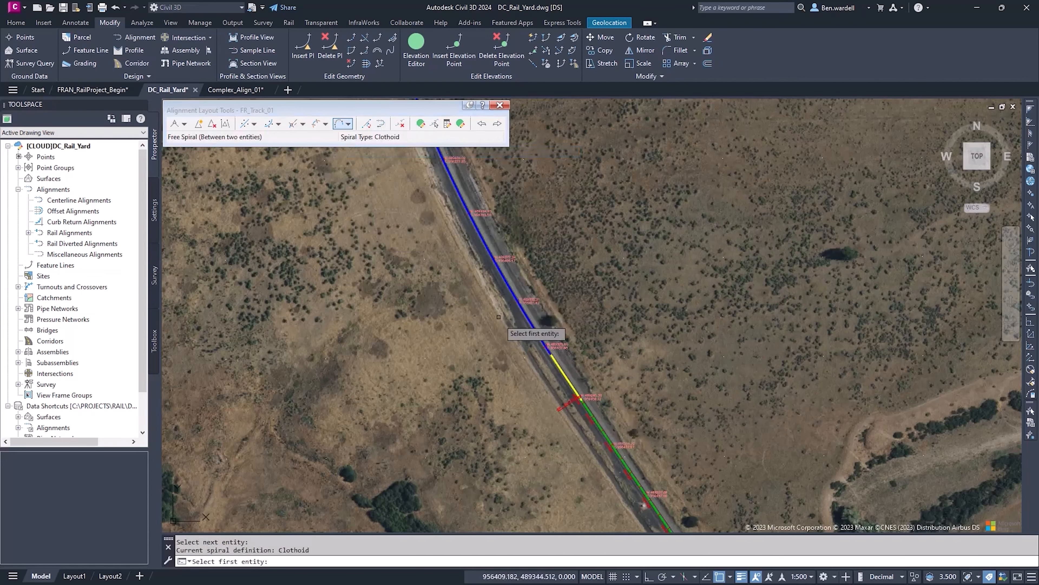
scroll(502, 338, "up", 4)
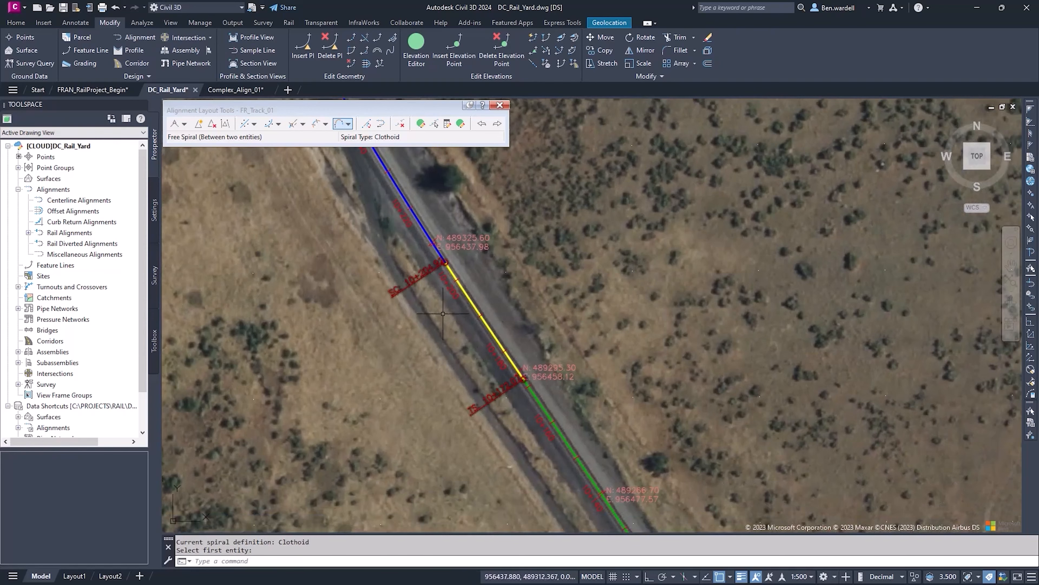
scroll(478, 322, "down", 5)
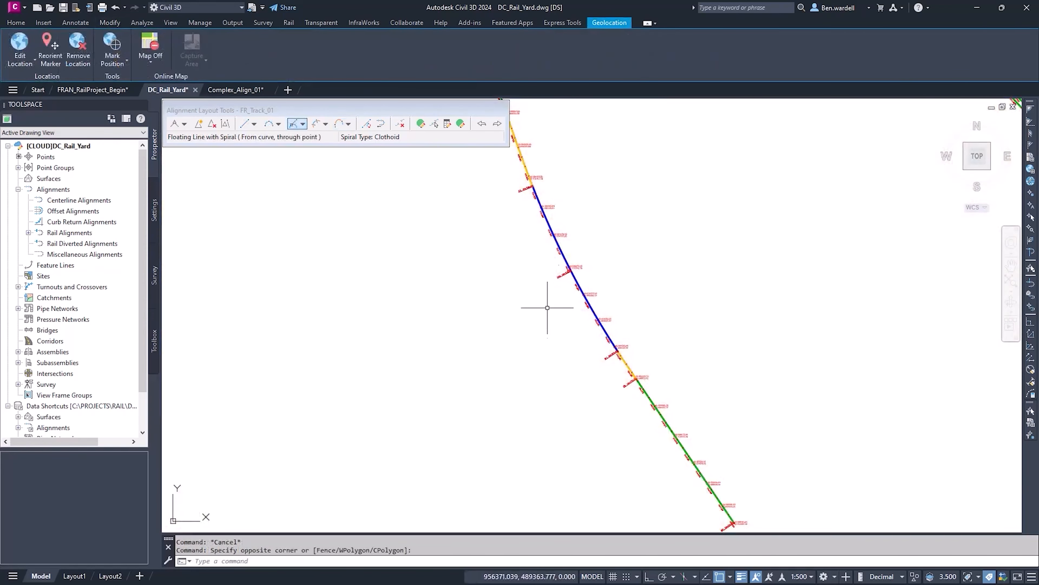
Examine the rest of the FR_Track_01 alignment and review the regression data of its second best-fit line, Entity3.
middle_click_drag(548, 307, 638, 522)
mouse_move(530, 239)
middle_mouse_down()
mouse_move(520, 225)
mouse_move(573, 432)
mouse_move(598, 480)
middle_mouse_up()
mouse_move(506, 285)
middle_mouse_down()
mouse_move(494, 276)
mouse_move(615, 448)
middle_mouse_up()
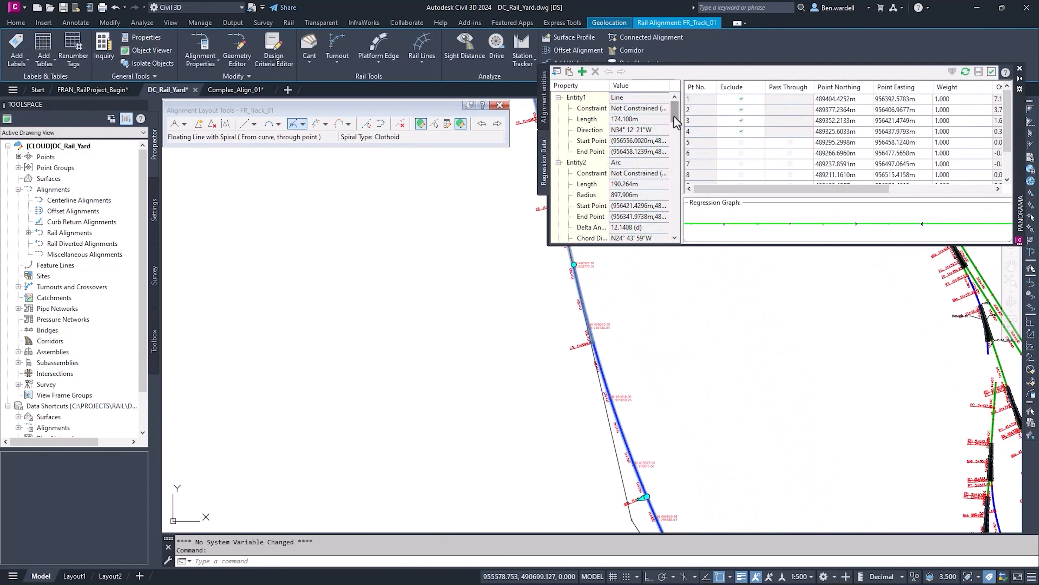
left_click_drag(676, 122, 675, 138)
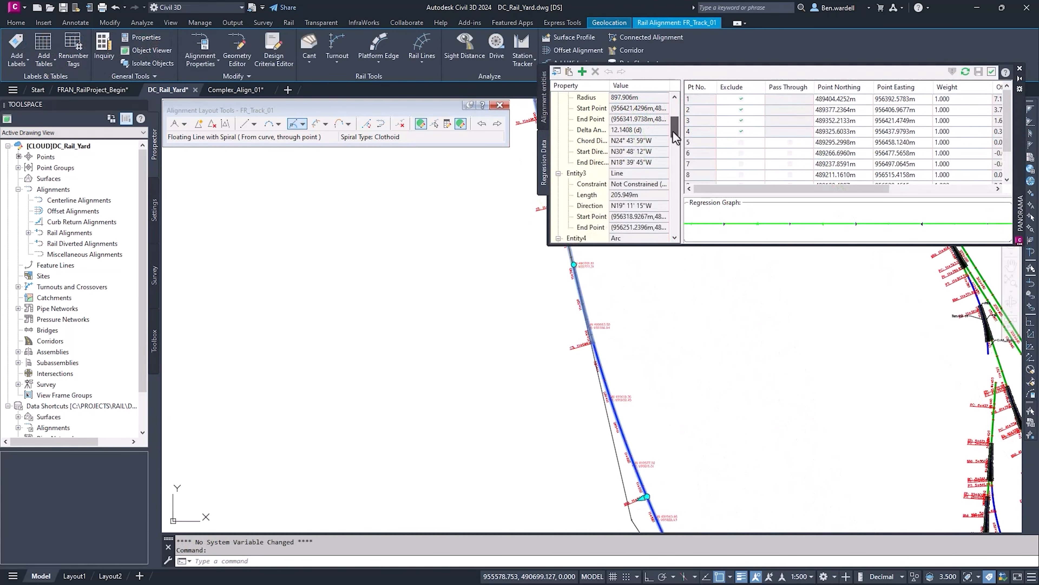
left_click(577, 174)
scroll(583, 183, "down", 1)
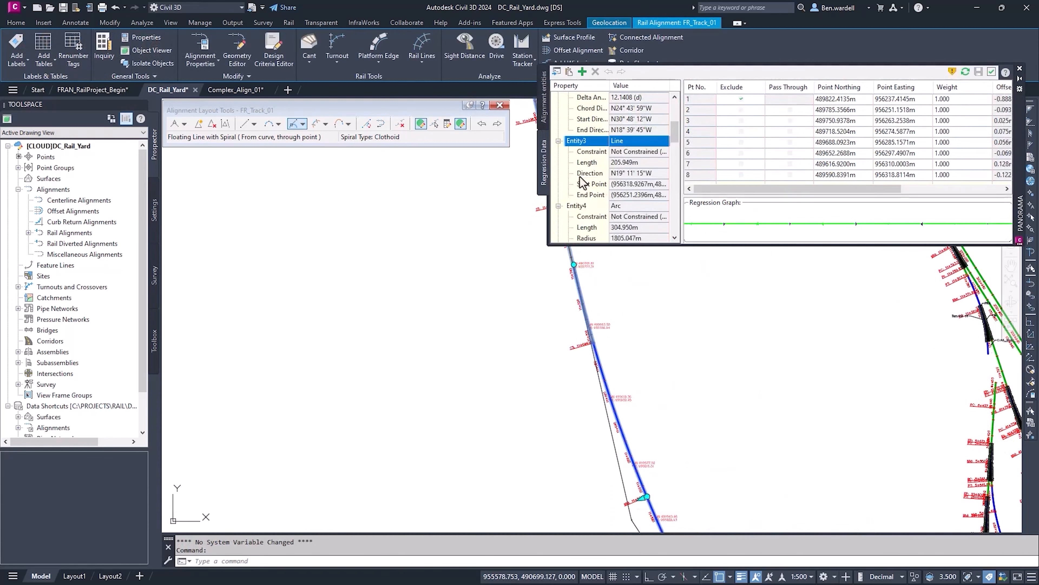
Review the regression data of the best-fit arc Entity4 in the FR_Track_01 alignment.
left_click(577, 205)
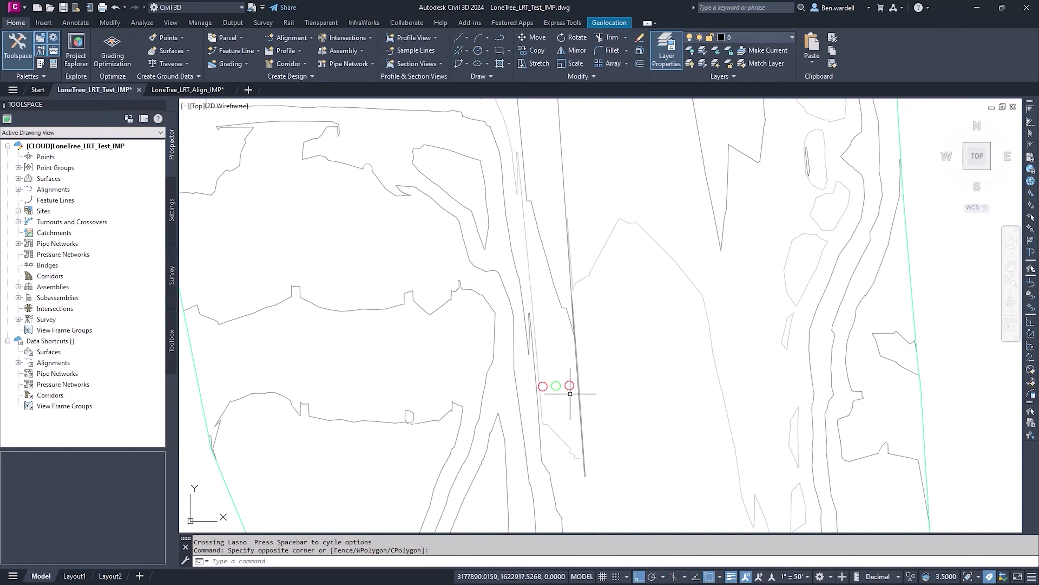
Create a Rail-type alignment named NB LRT Track in LoneTree_LRT_Test_IMP, with no site, Proposed style and the All Labels label set.
scroll(571, 396, "up", 4)
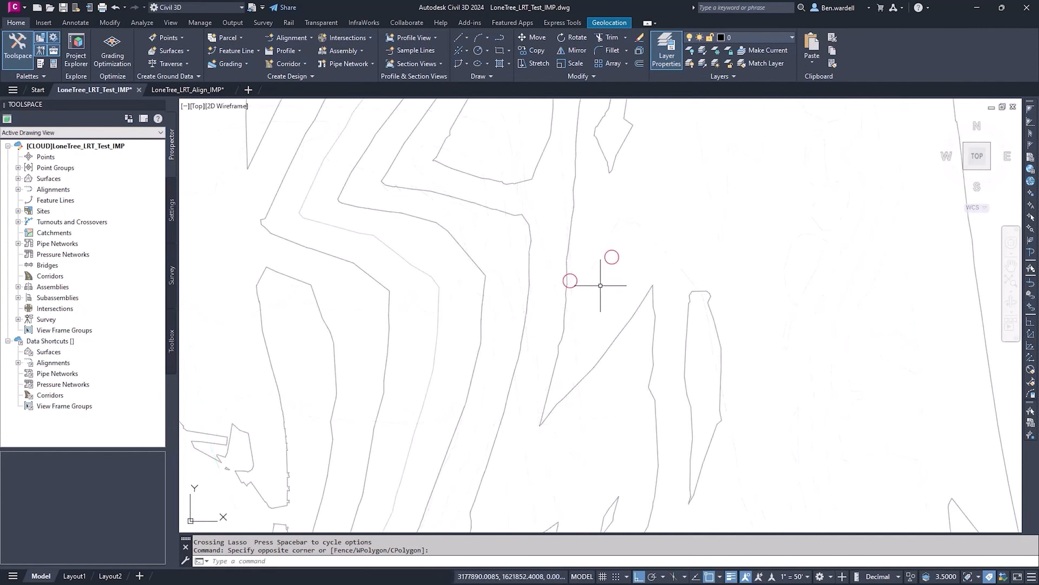
scroll(600, 285, "up", 2)
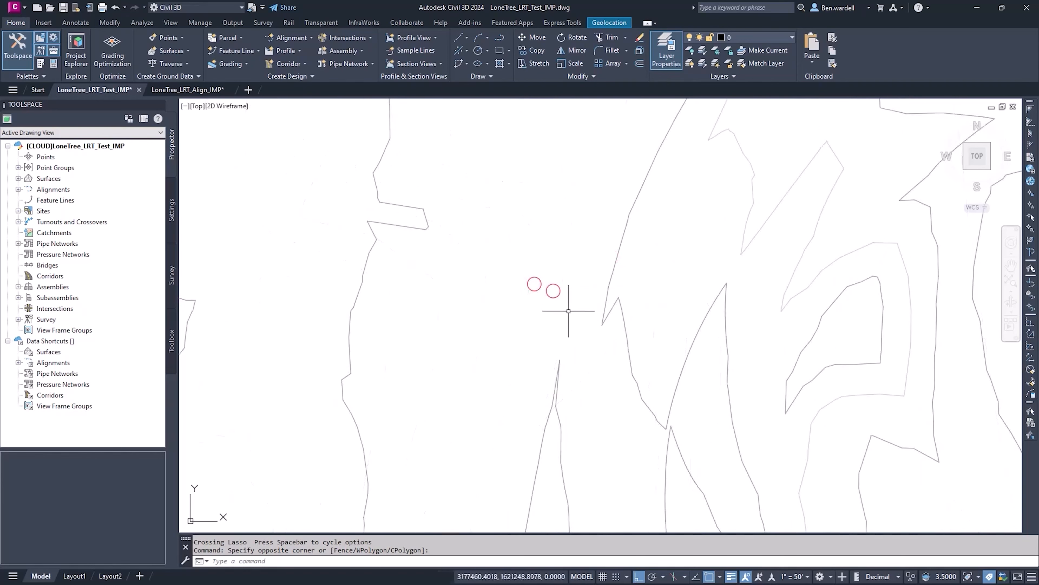
scroll(564, 311, "down", 2)
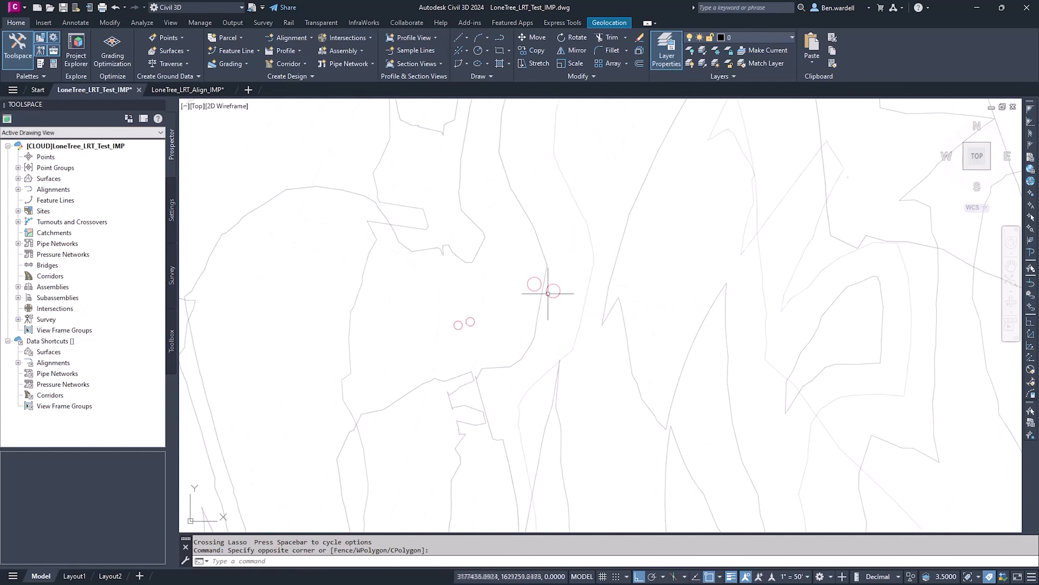
scroll(516, 318, "up", 2)
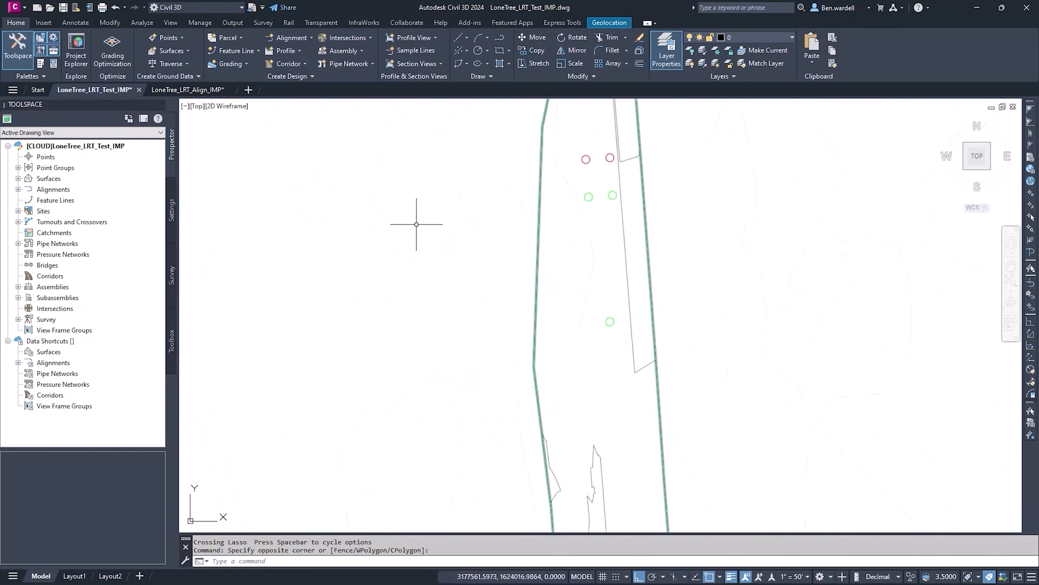
left_click(288, 23)
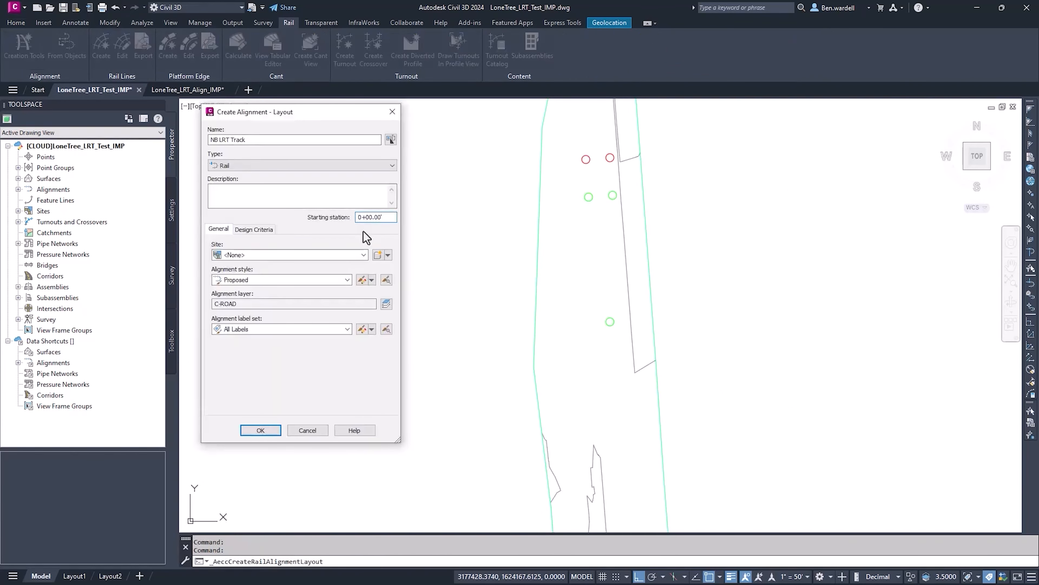
key("Return")
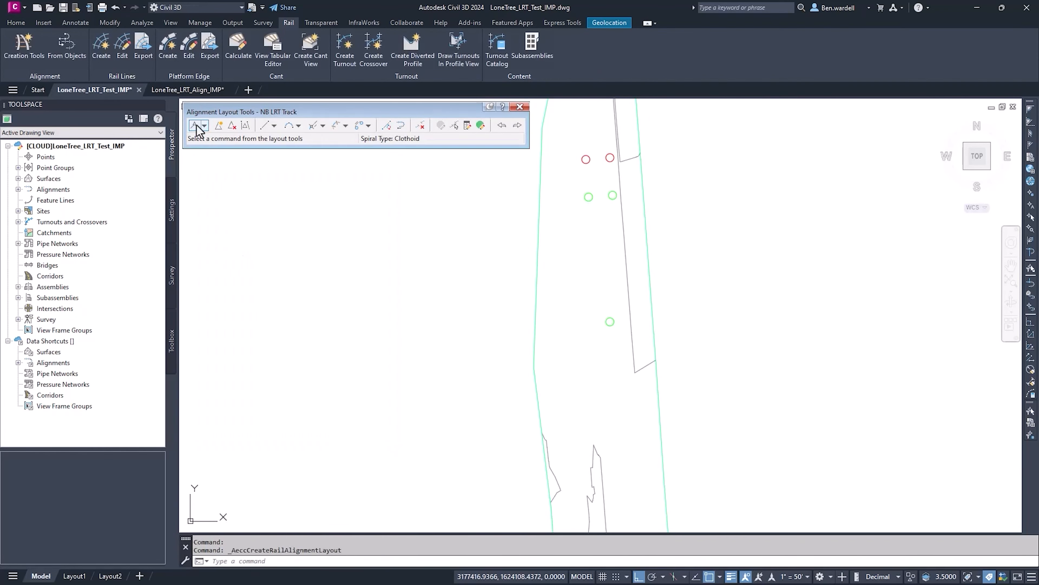
Lay out NB LRT Track as tangents without curves through the eastern row of circle markers, with Ortho off.
left_click(195, 125)
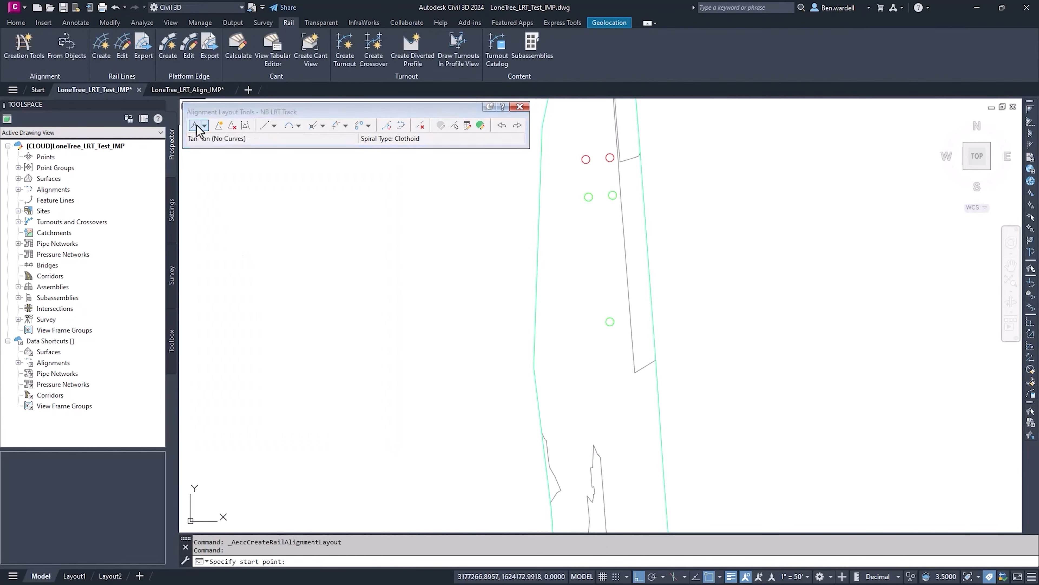
left_click(610, 157)
key("F8")
scroll(598, 229, "down", 6)
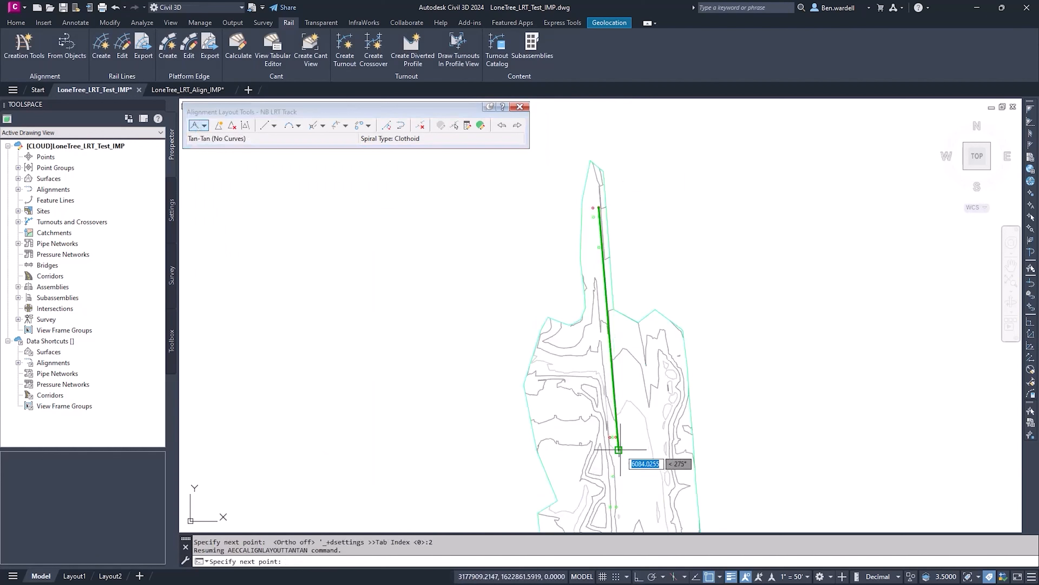
scroll(619, 449, "up", 3)
left_click(615, 440)
scroll(613, 442, "up", 5)
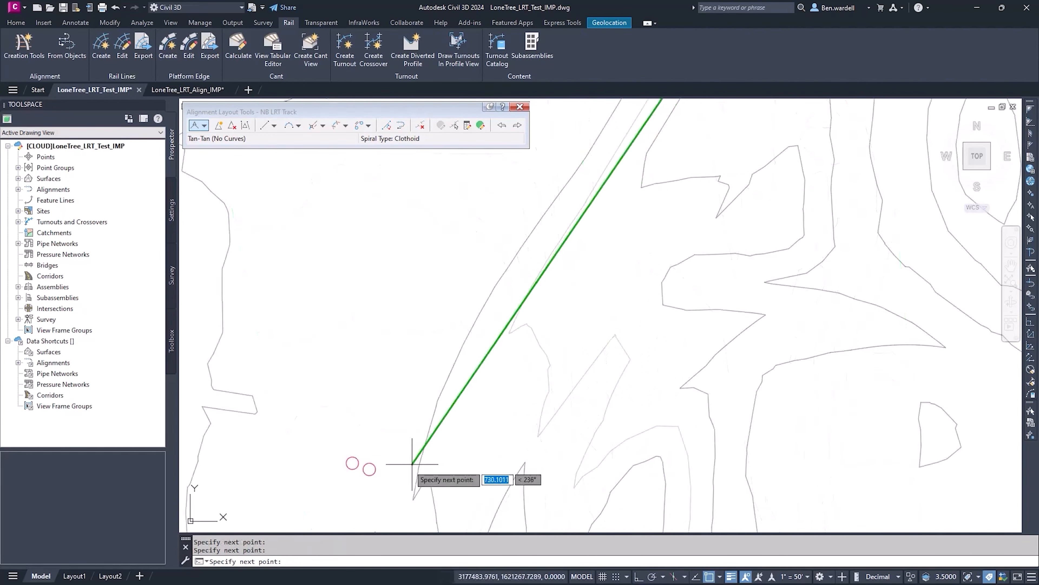
key("Escape")
key("Escape")
Create the SB LRT Track rail alignment and lay out its curveless tangents through the western circle markers, parallel to NB LRT Track.
scroll(360, 464, "down", 10)
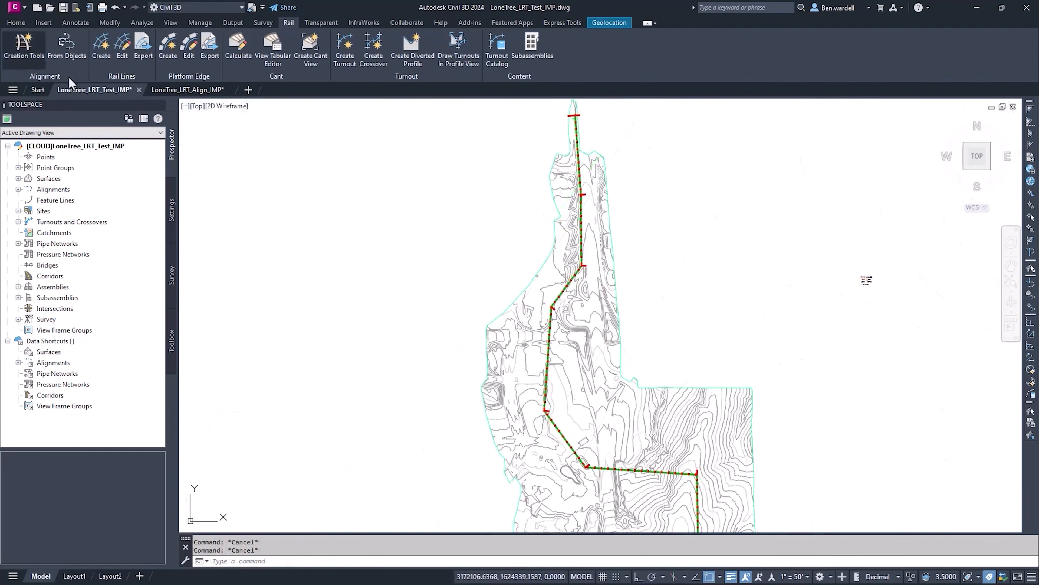
left_click(24, 45)
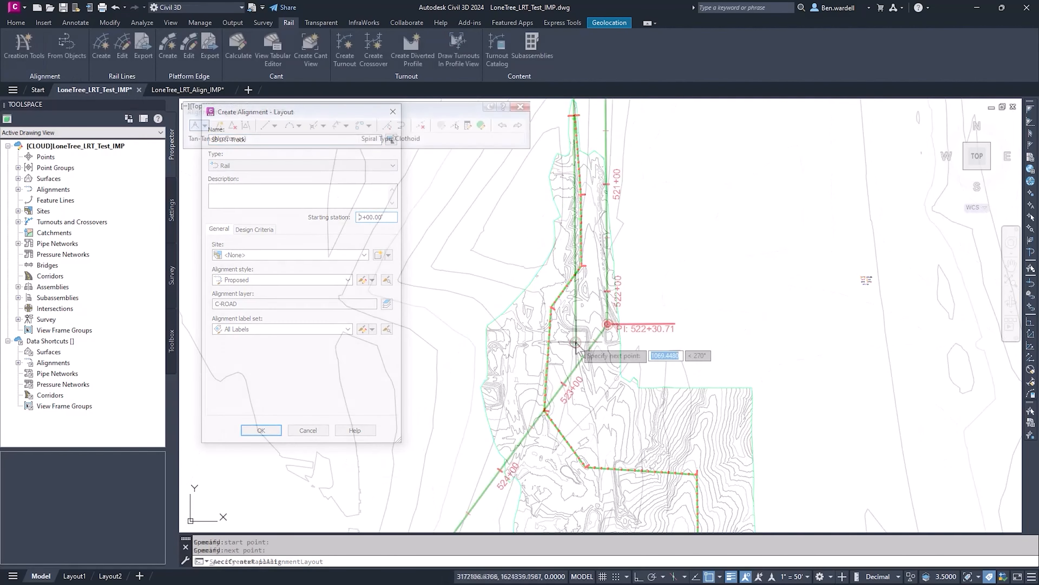
scroll(577, 343, "down", 5)
scroll(552, 381, "up", 6)
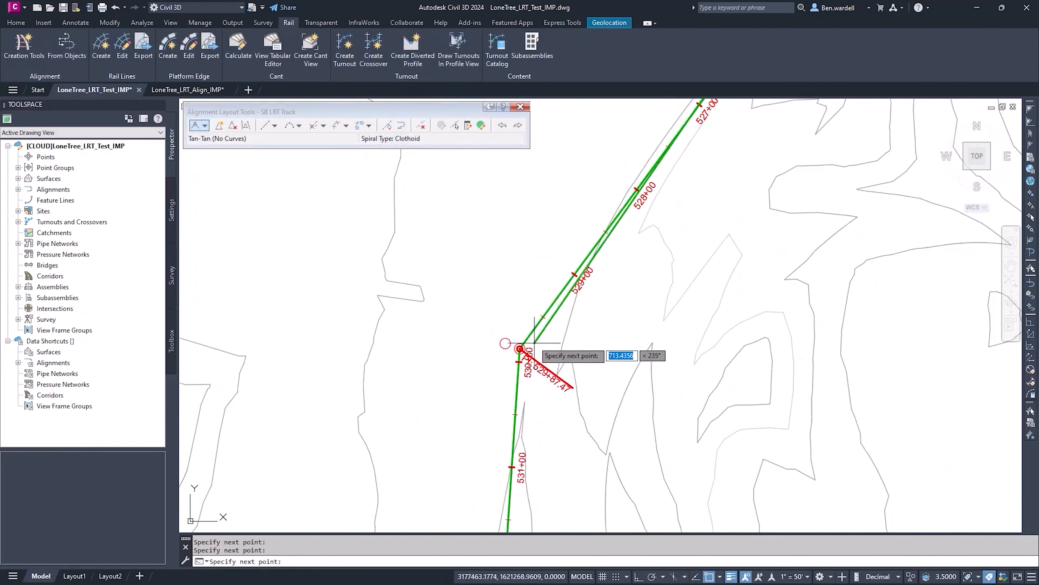
left_click(506, 343)
scroll(507, 340, "down", 5)
scroll(536, 303, "up", 6)
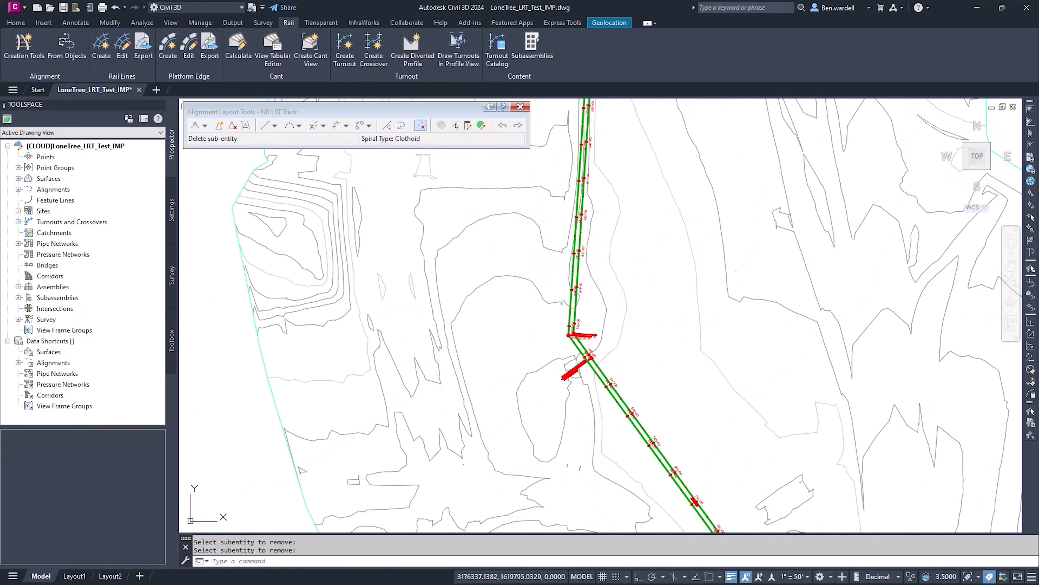
Review the spiral types available in the curve and spiral settings and keep Clothoid.
left_click(206, 126)
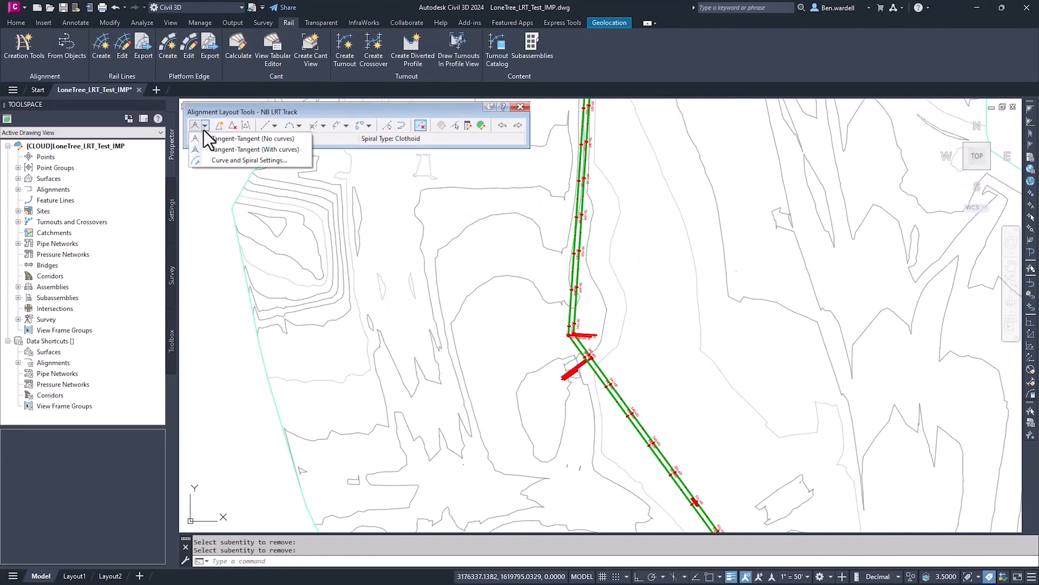
left_click(291, 160)
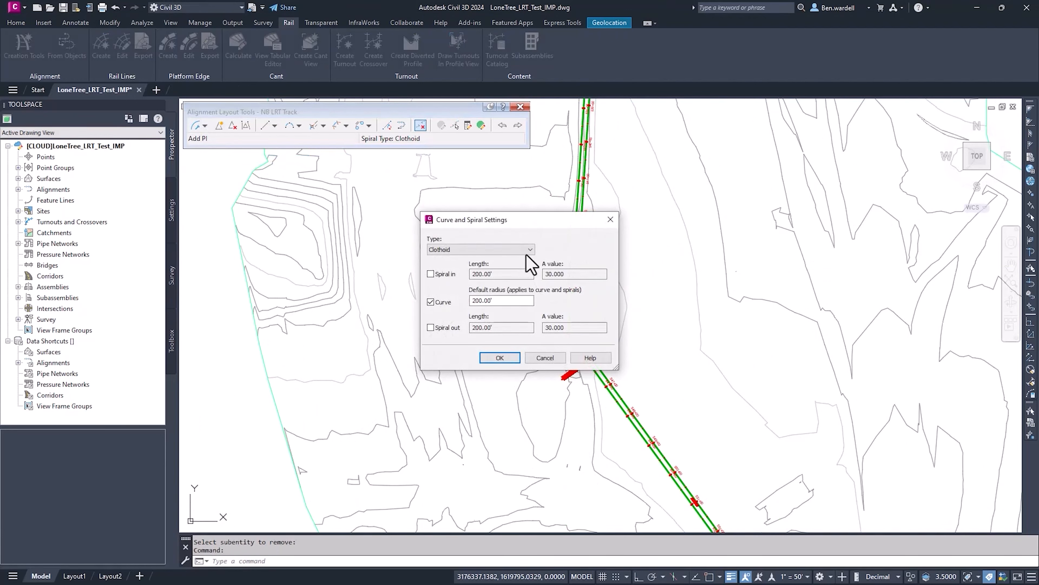
left_click(529, 249)
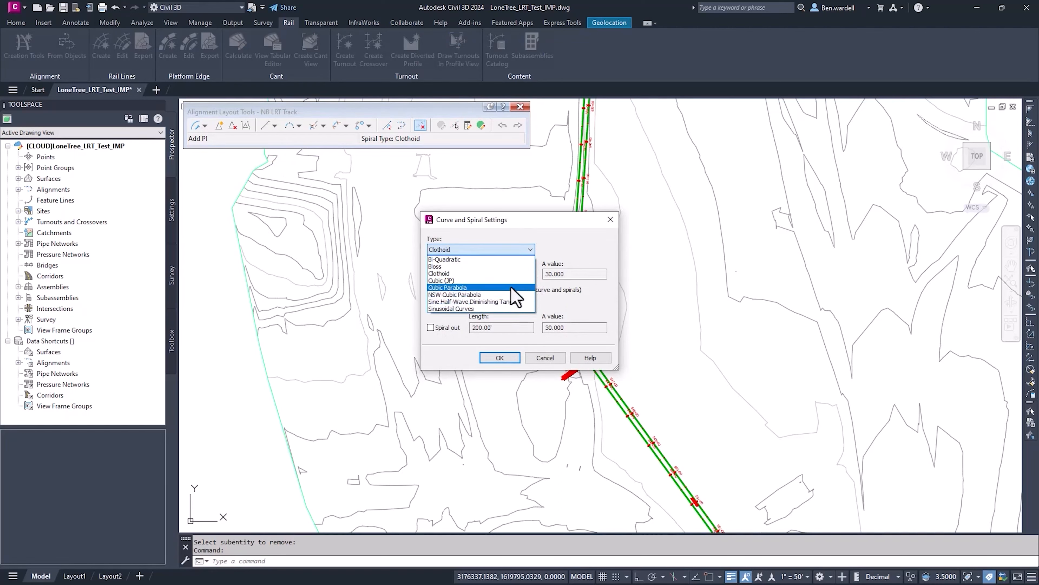
left_click(496, 273)
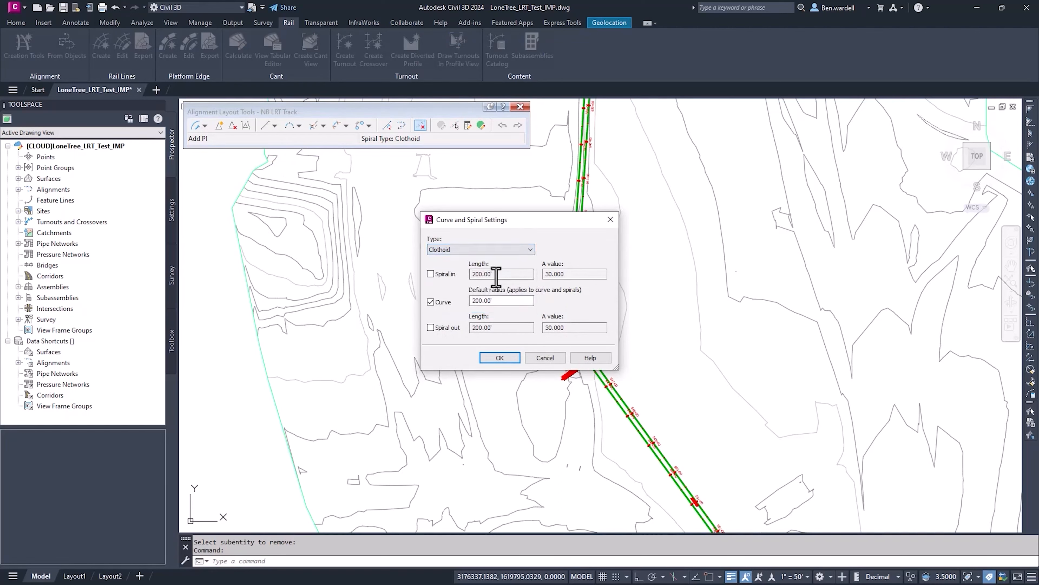
left_click(500, 358)
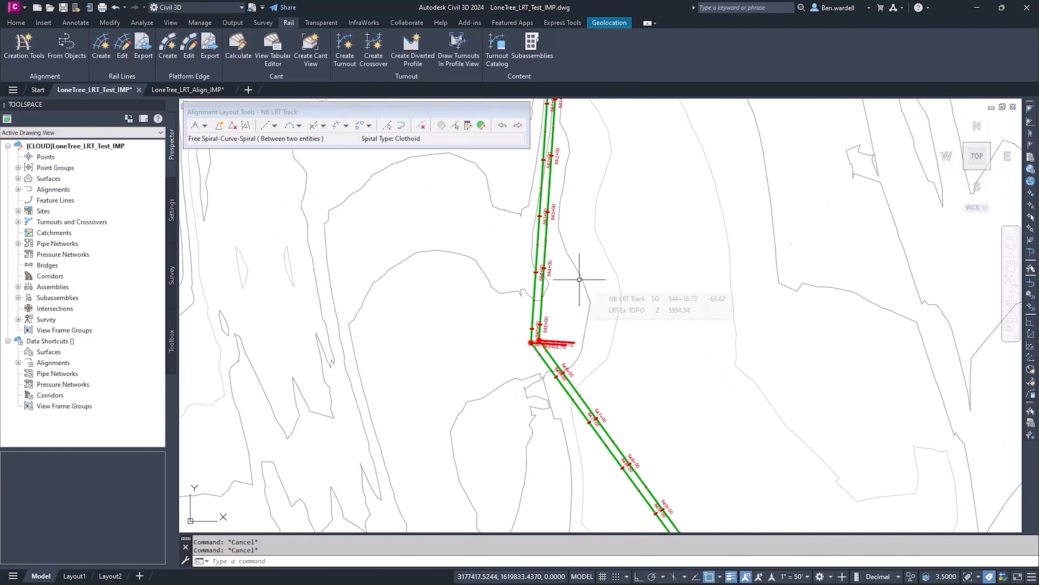
Add a free spiral-curve-spiral at NB LRT Track's bend near station 545+00, under 180 degrees, with 400 ft radius and 125 ft spirals.
left_click(346, 125)
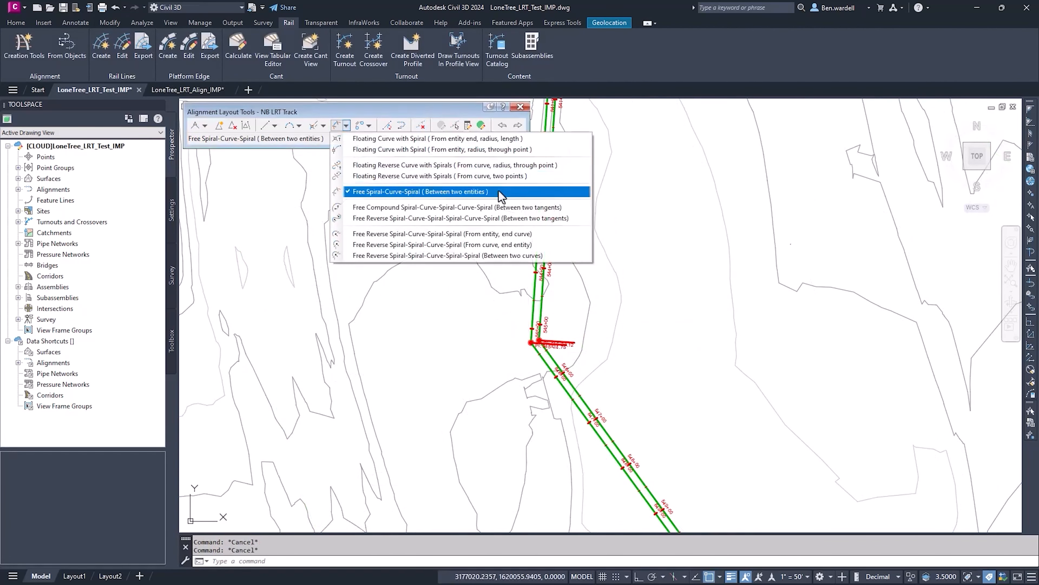
left_click(485, 191)
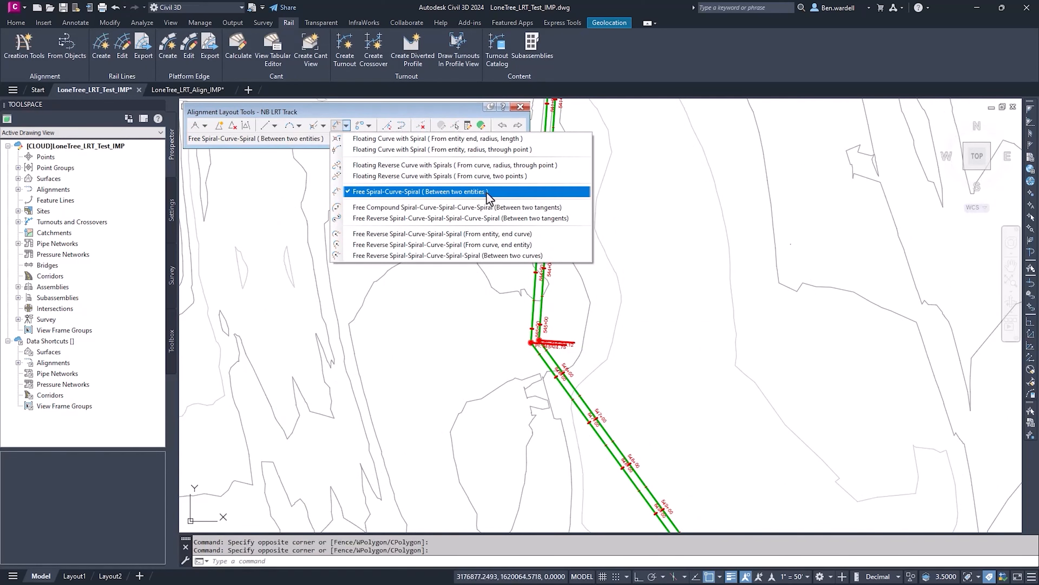
left_click(547, 230)
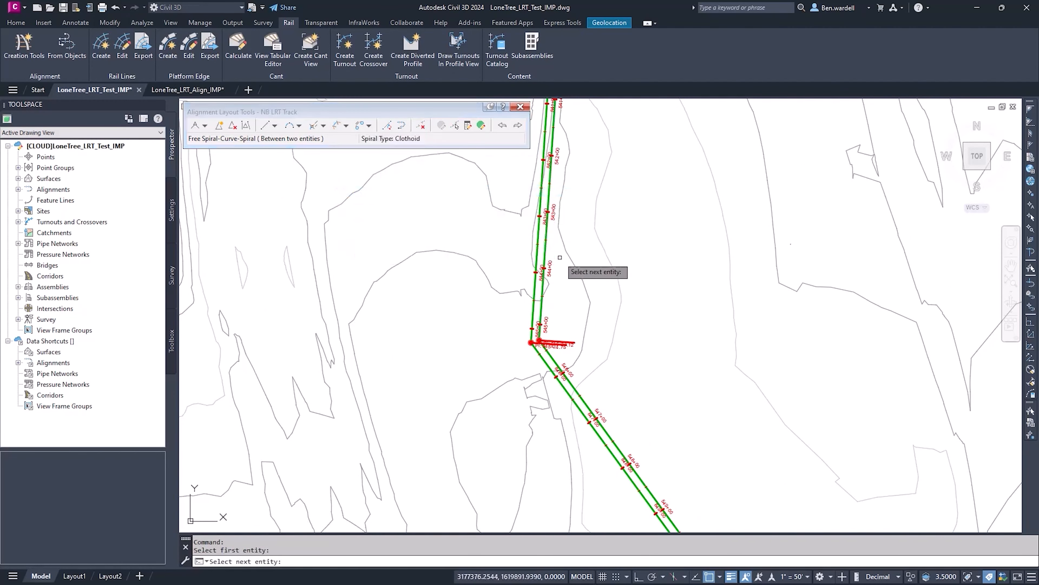
left_click(574, 385)
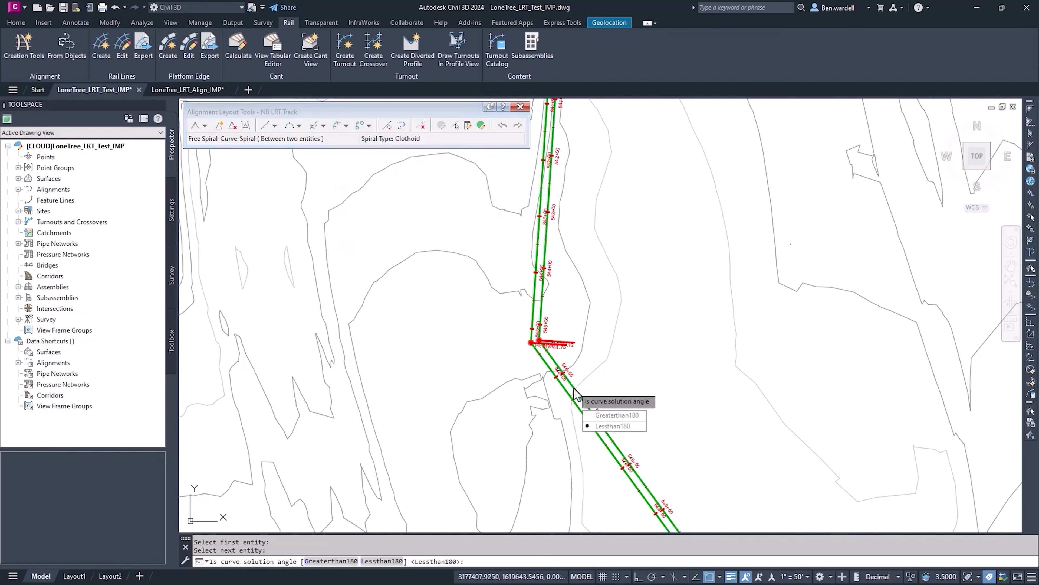
key("Return")
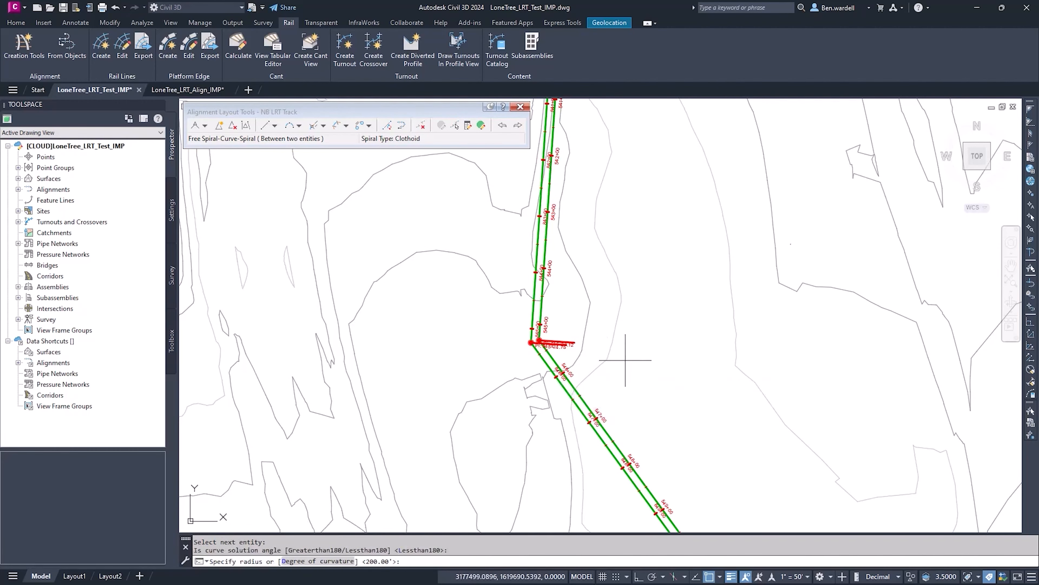
type("400")
key("Return")
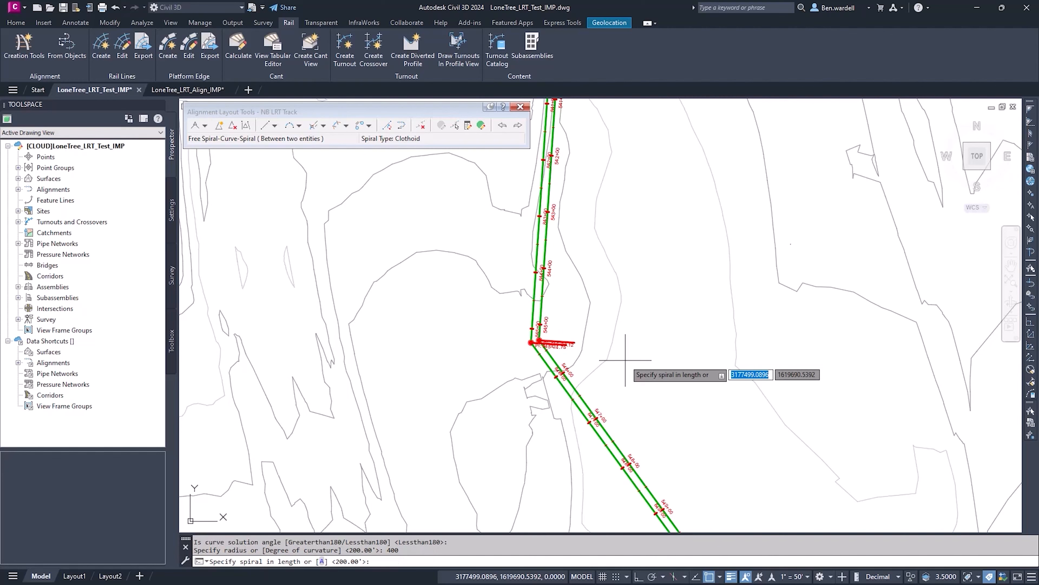
type("125")
key("Return")
key("Return")
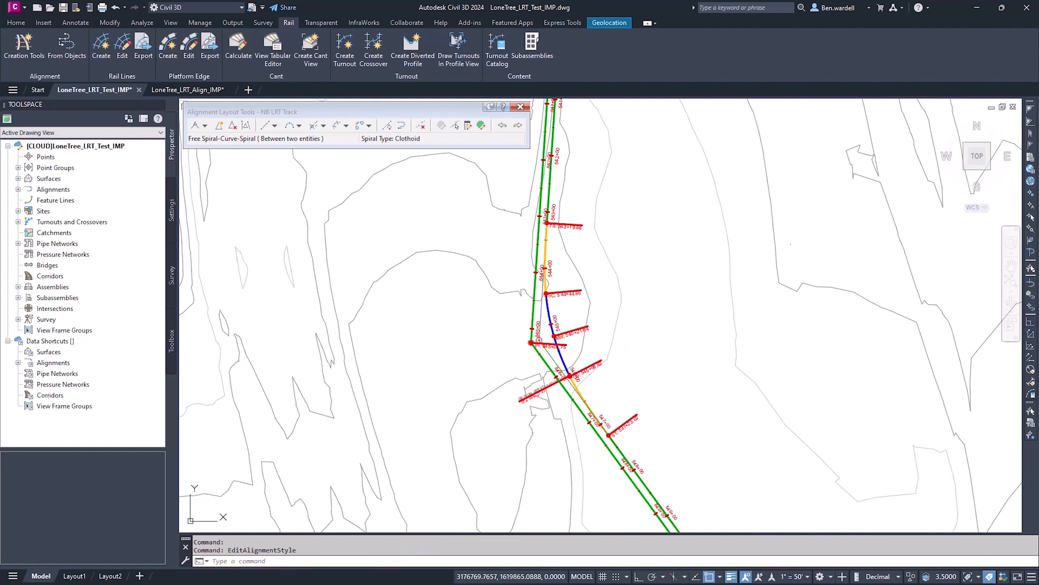
Add a free spiral-curve-spiral at NB LRT Track's next bend southeast, under 180 degrees, with 400 ft radius and 125 ft spirals in and out.
mouse_move(691, 470)
middle_mouse_down()
mouse_move(506, 313)
mouse_move(474, 257)
middle_mouse_up()
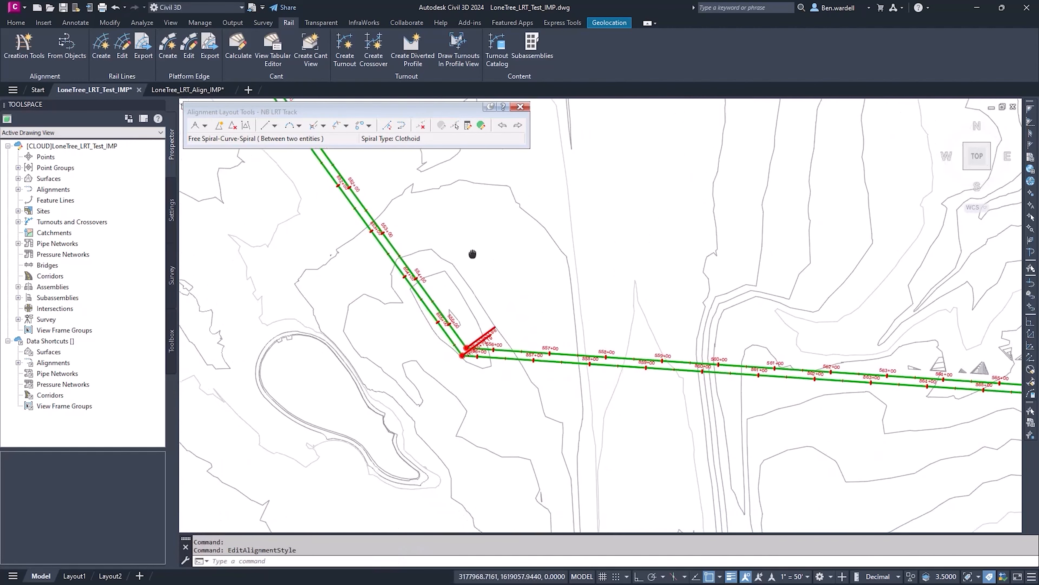
left_click(336, 125)
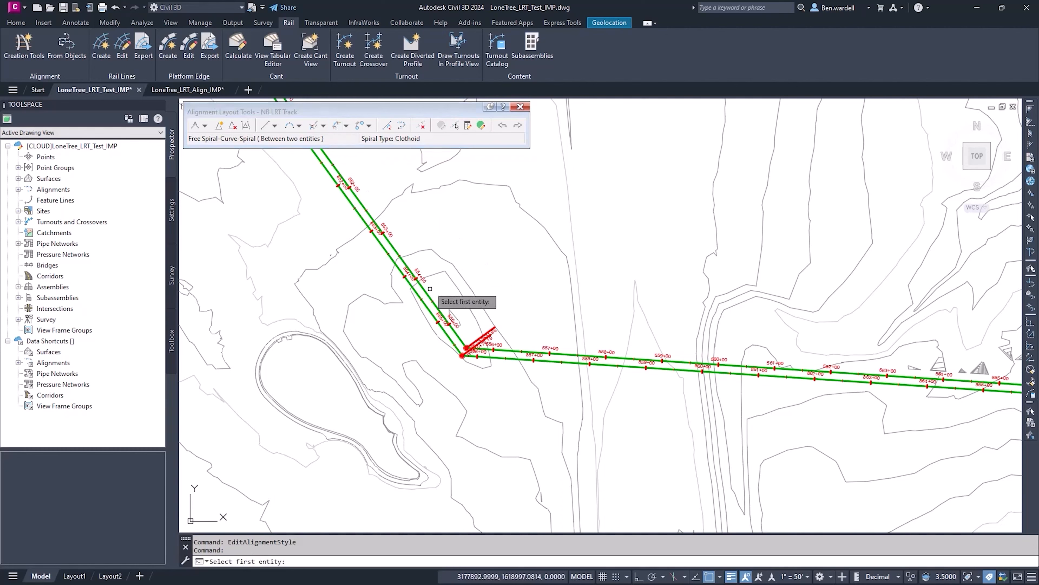
left_click(437, 302)
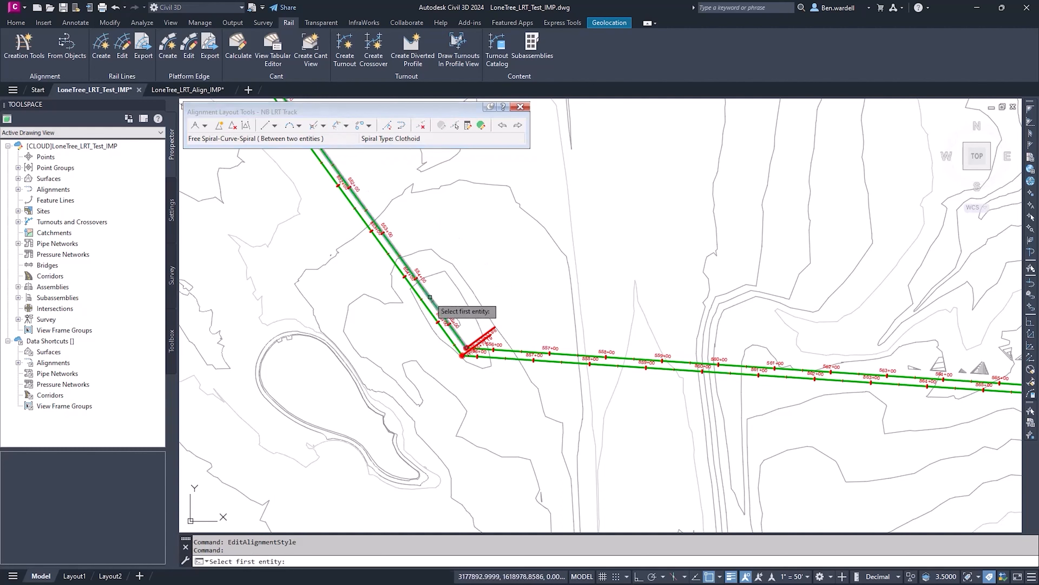
left_click(516, 350)
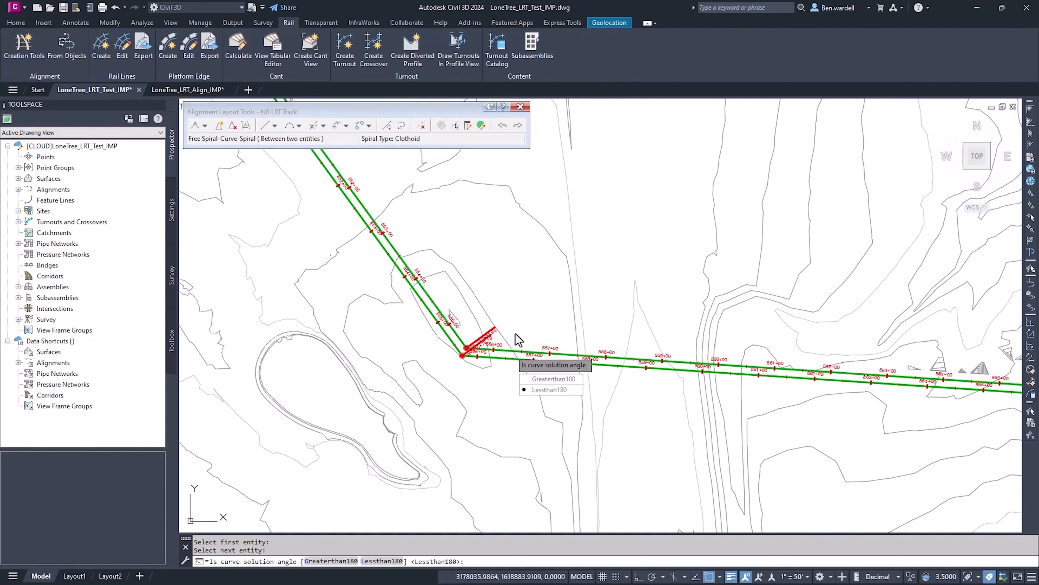
left_click(549, 390)
type("400")
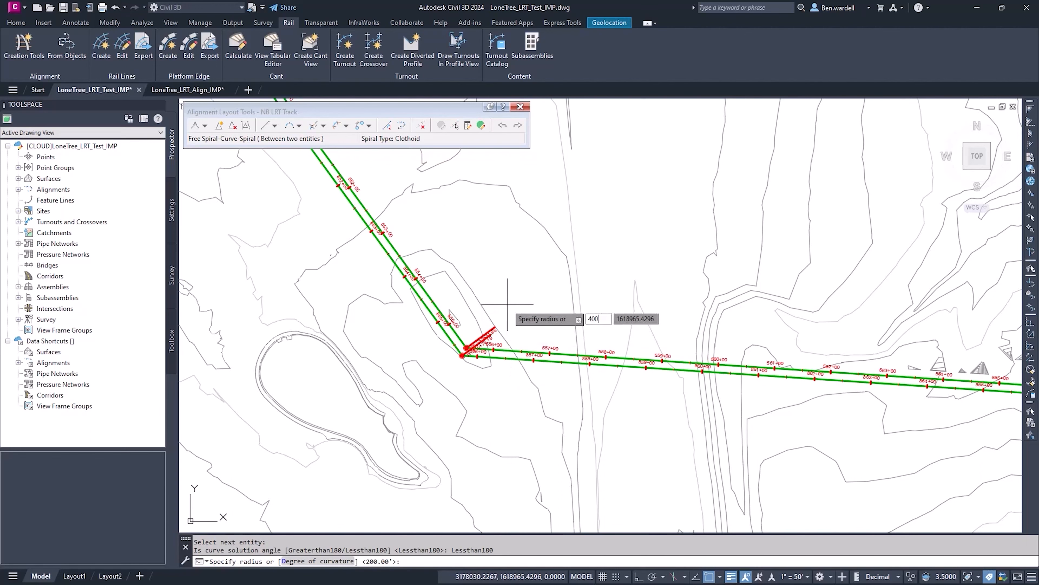
key("Return")
type("125")
key("Return")
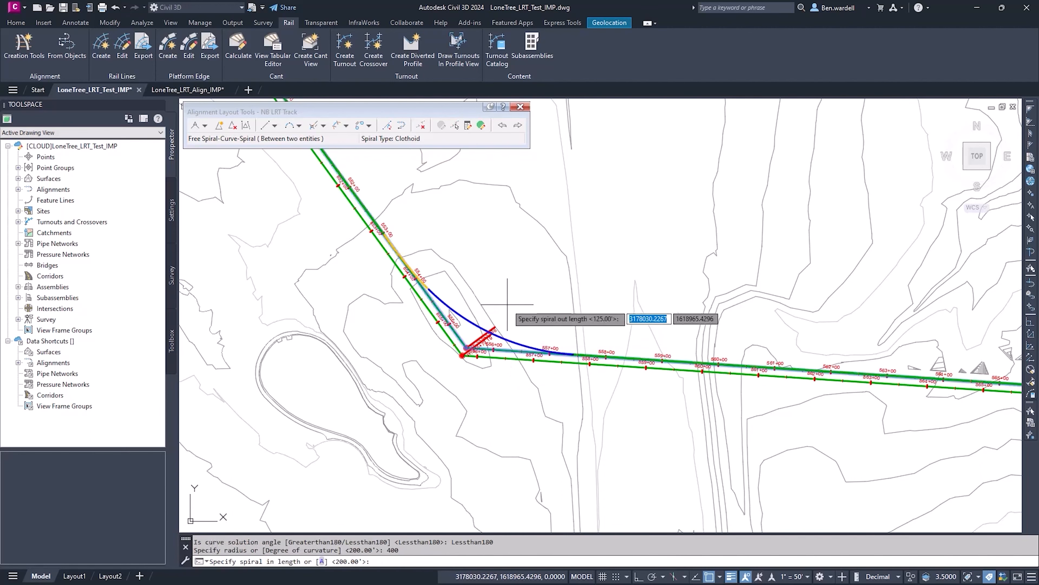
type("125")
key("Return")
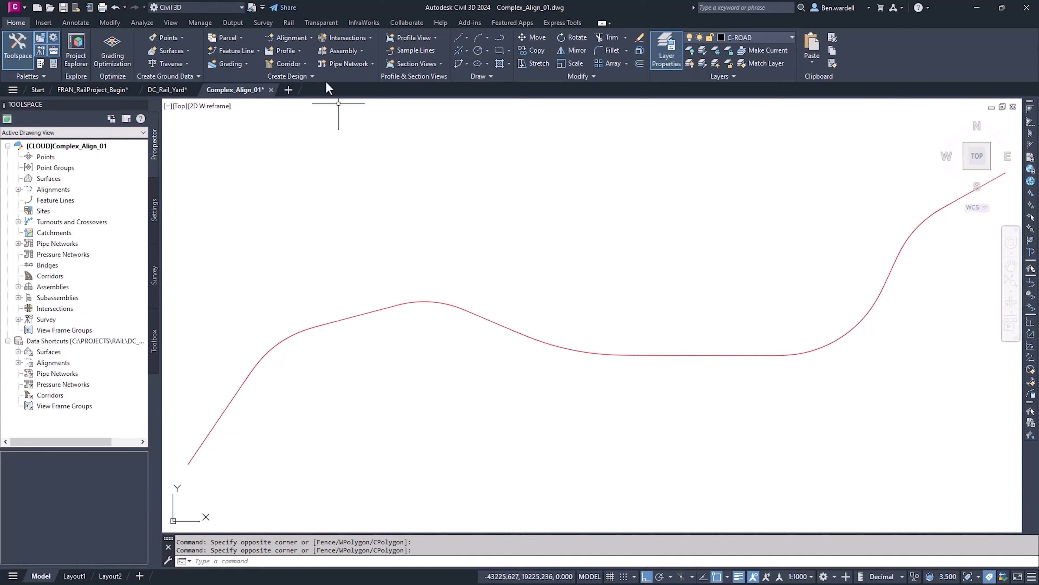
Create a centerline alignment from the red polyline, accepting its west-to-east direction and the default creation settings.
left_click(309, 38)
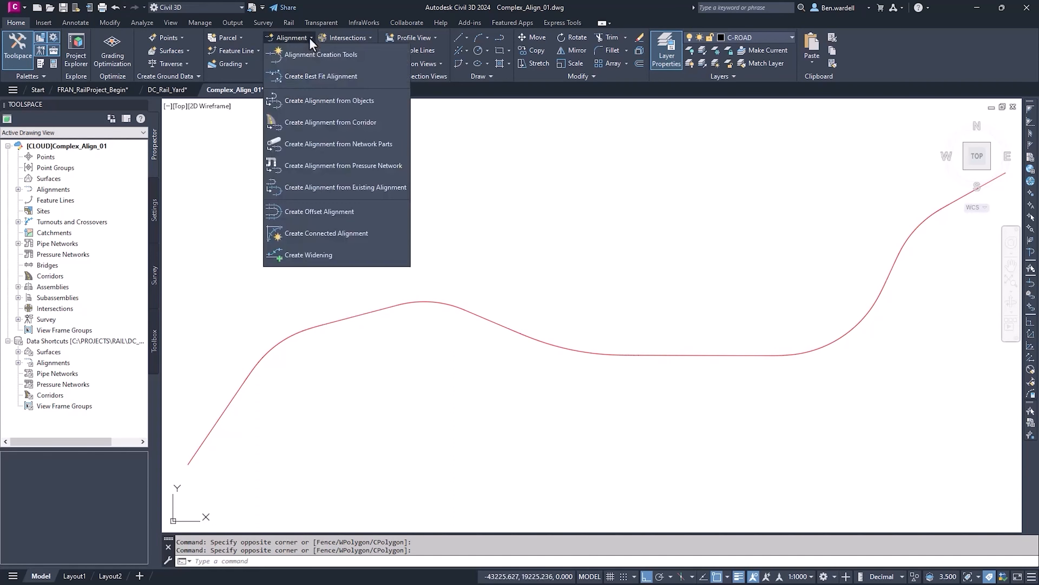
left_click(393, 101)
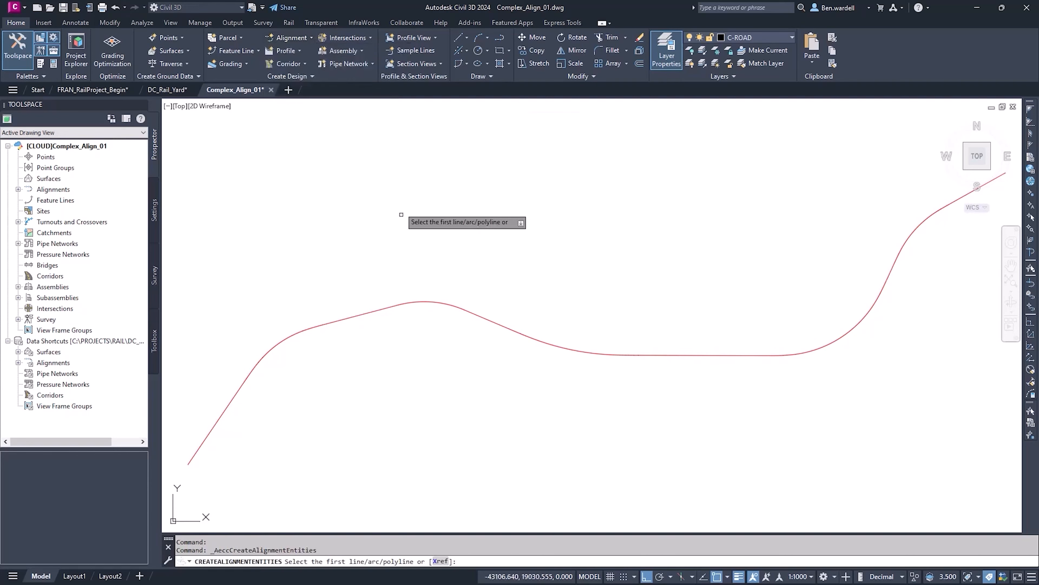
left_click(384, 309)
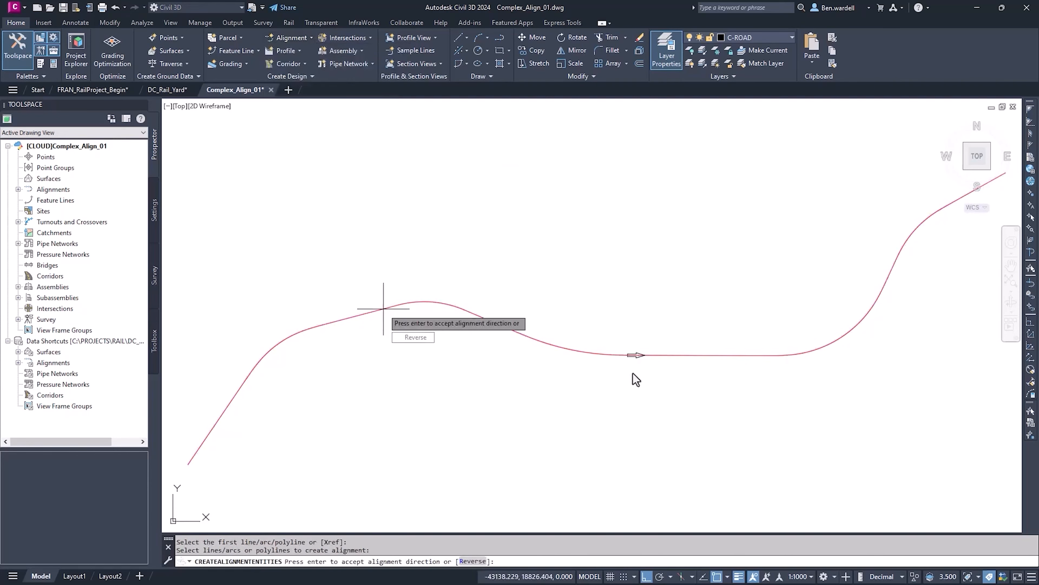
key("Return")
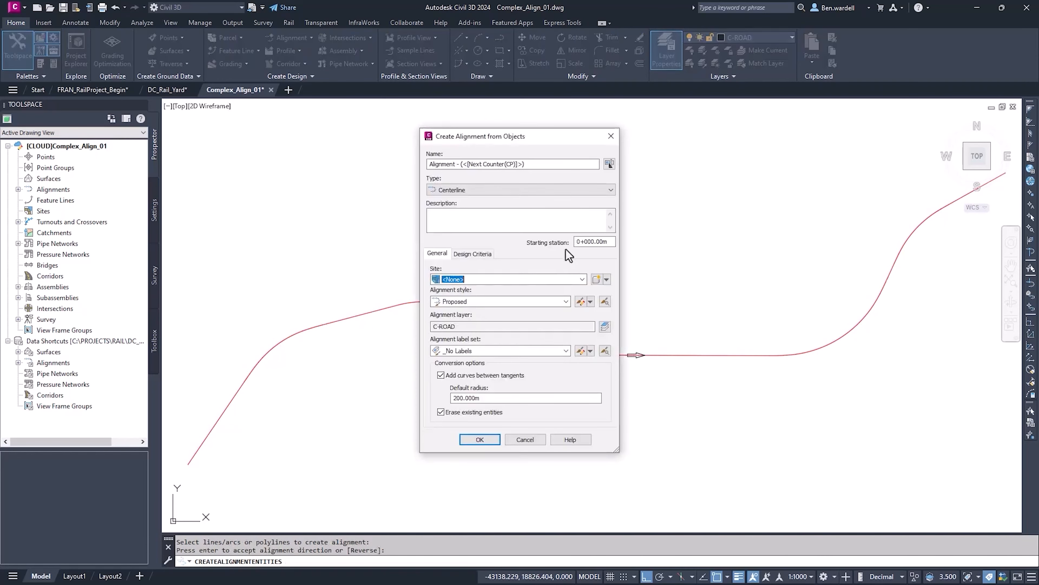
key("Return")
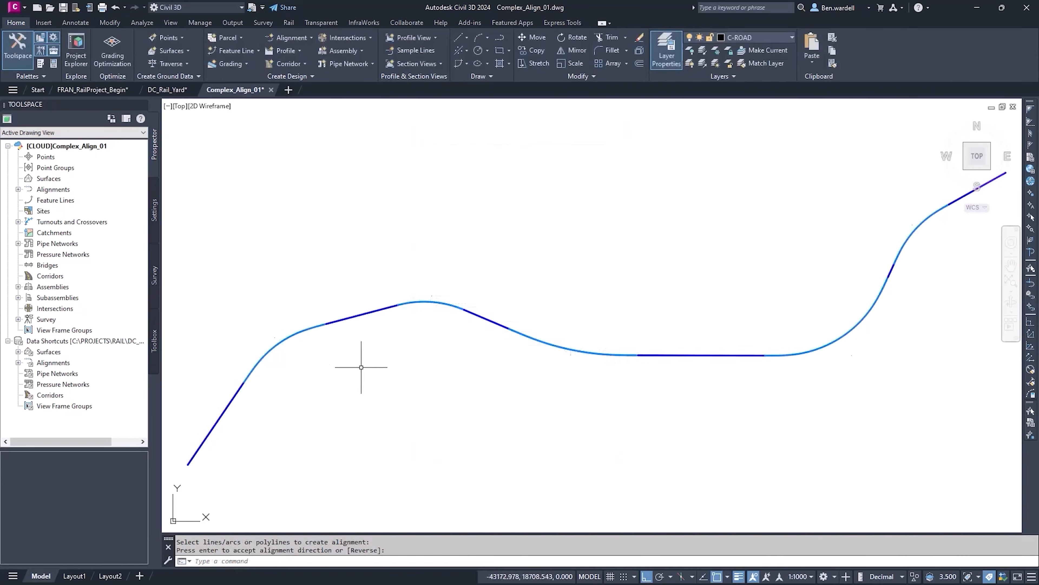
Add Major Stations labels in the Perpendicular with Tick style to the label set of the alignment converted from the polyline.
left_click(307, 329)
right_click(289, 339)
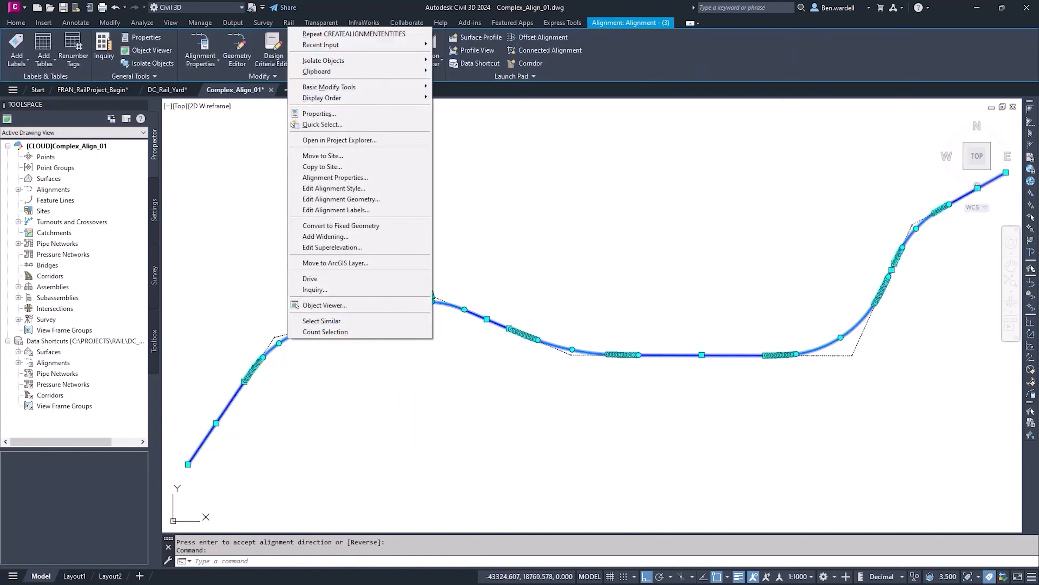
left_click(360, 210)
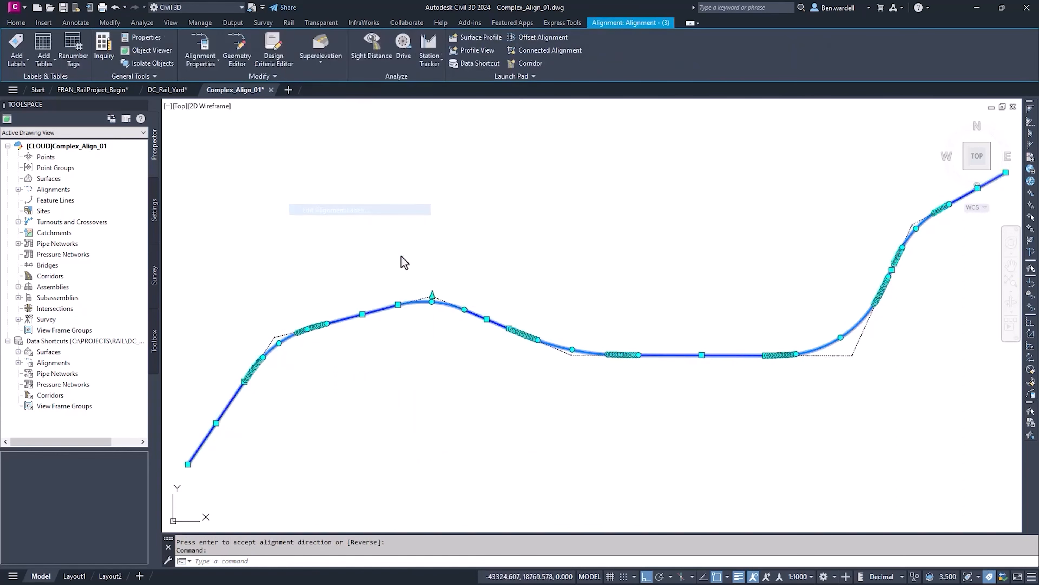
left_click(427, 202)
left_click(427, 203)
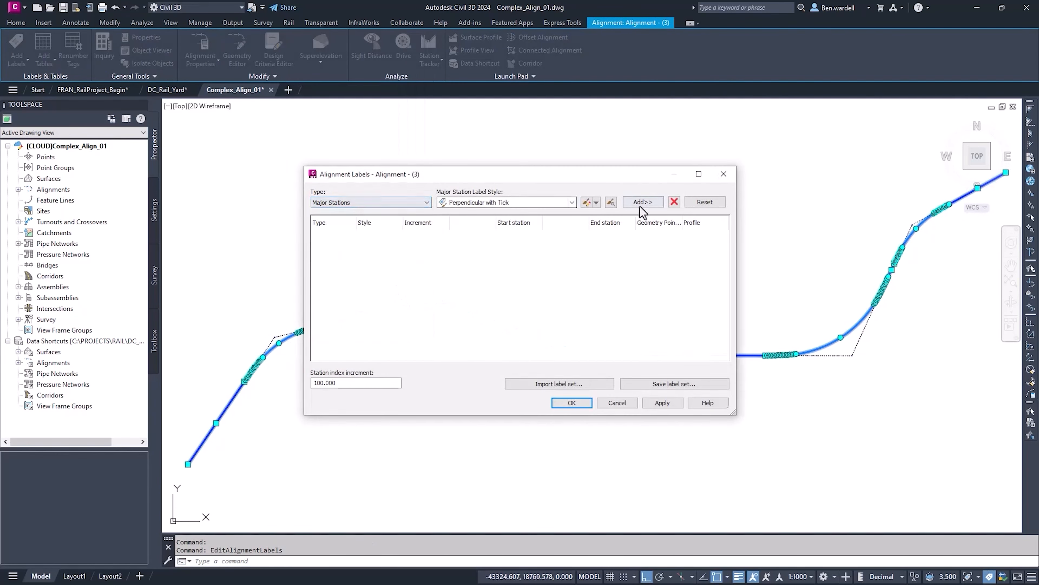
left_click(643, 202)
Choose Geometry Points as the label type for the alignment's label set.
left_click(427, 203)
left_click(334, 226)
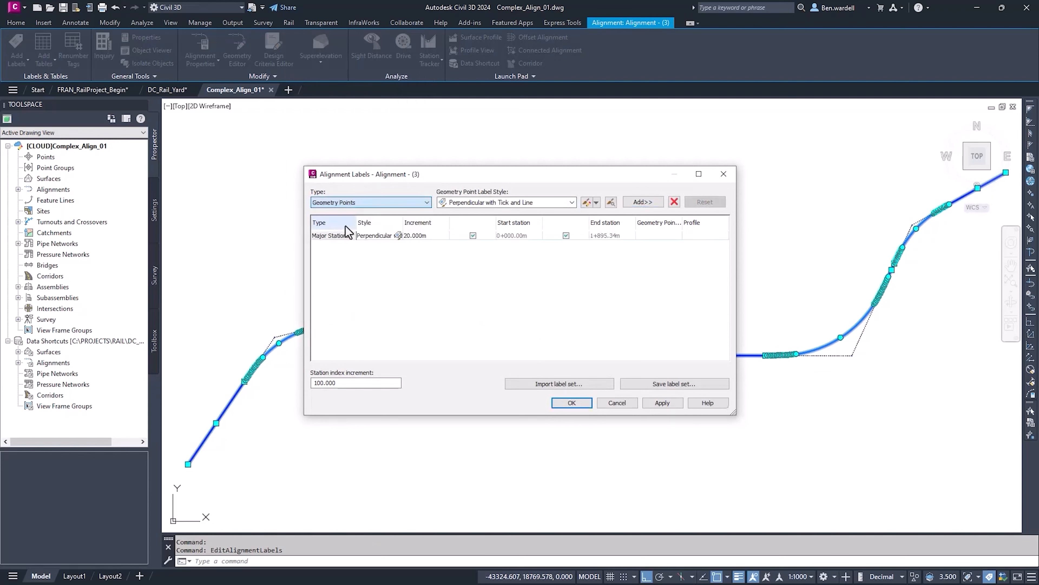